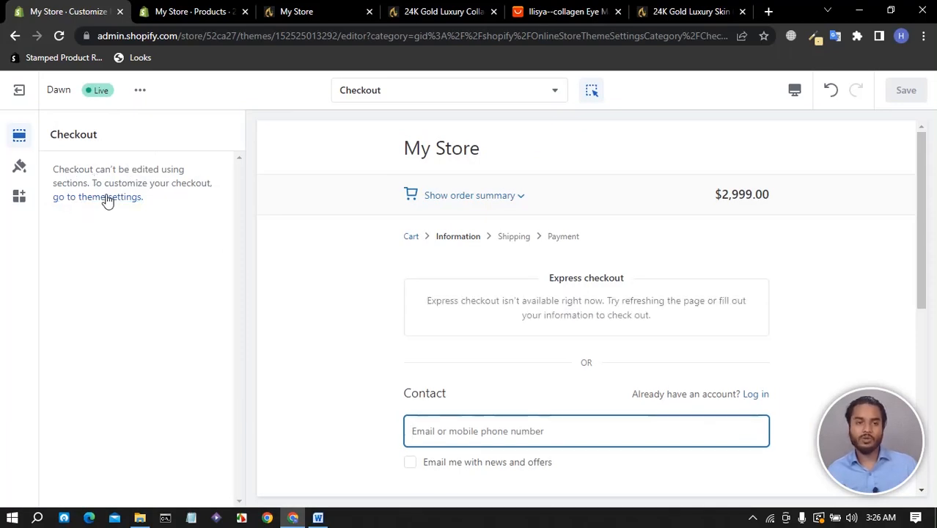
# Open the Checkout section of the theme settings to reach its main content area options.
pyautogui.click(21, 172)
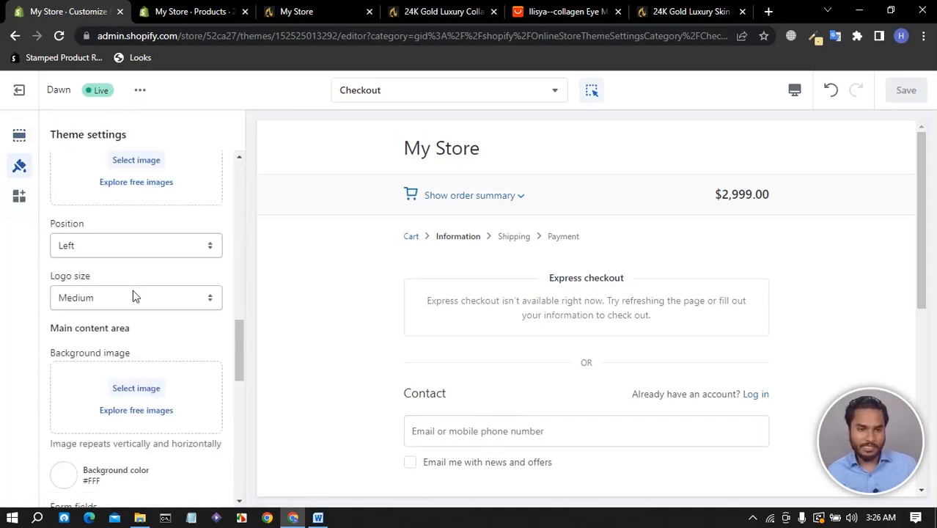
pyautogui.scroll(7, 132, 291)
pyautogui.click(84, 357)
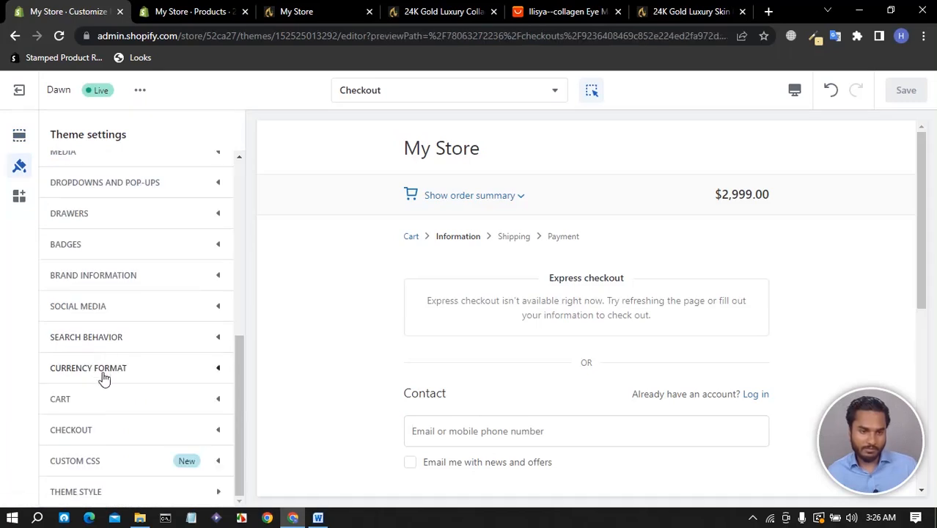
pyautogui.click(86, 431)
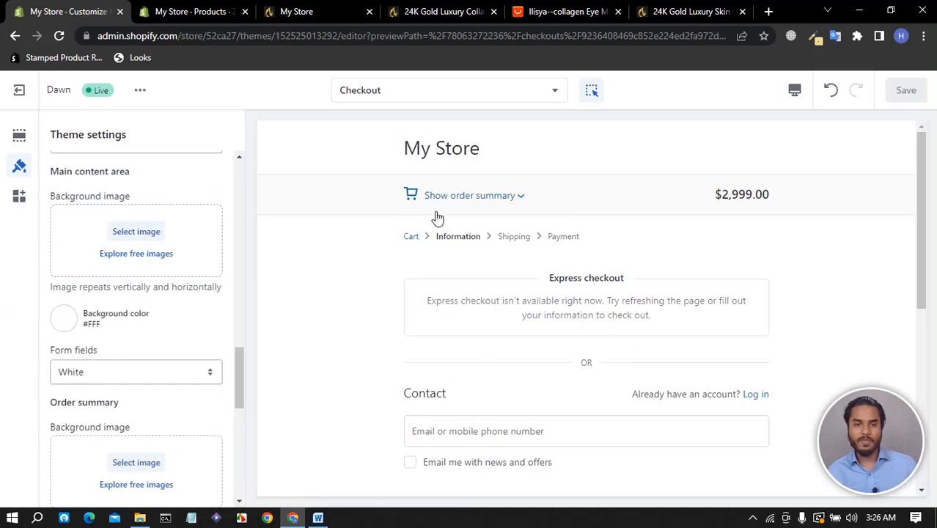
# Set the background color of the checkout's main content area to #ECDC92.
pyautogui.click(66, 318)
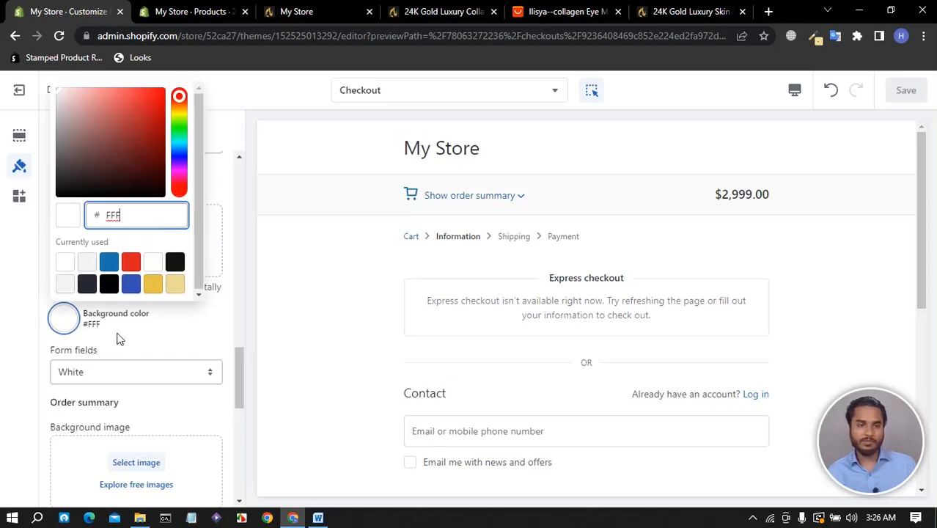
pyautogui.click(172, 291)
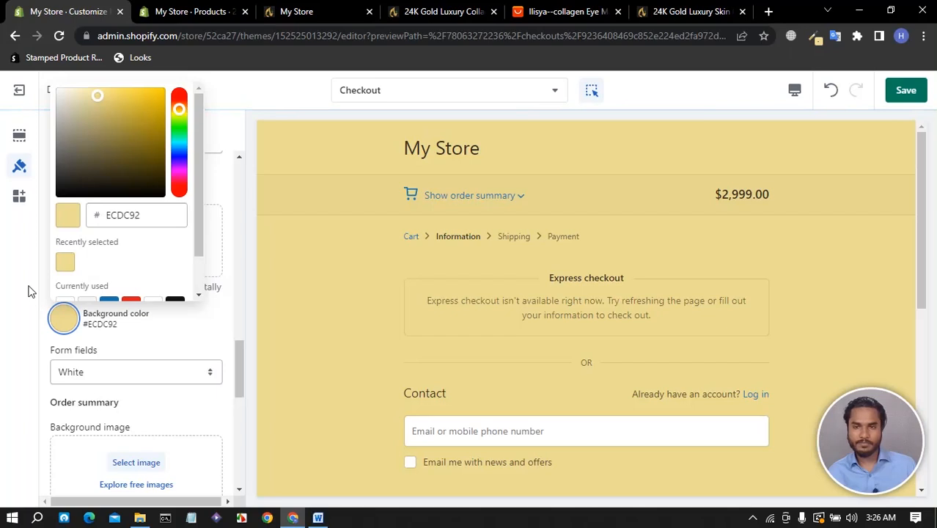
pyautogui.click(28, 289)
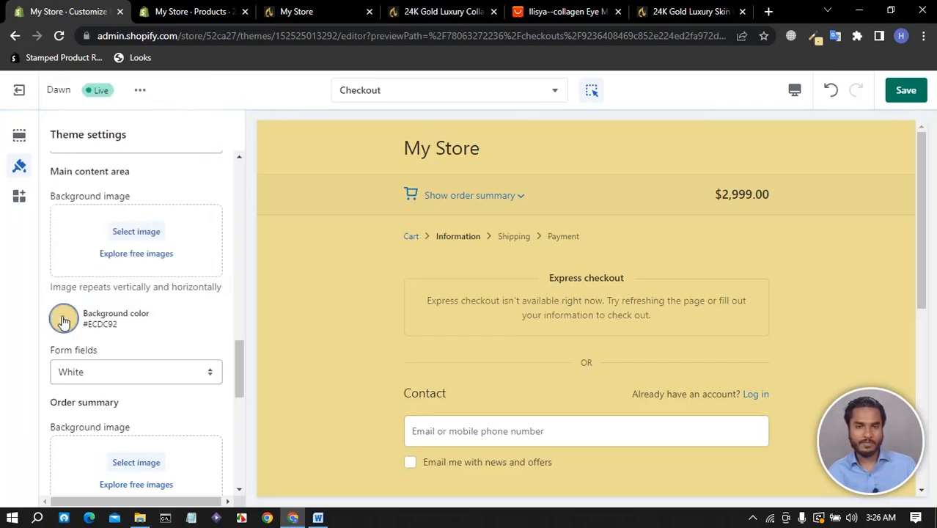
# Try the darker gold #E8C345 as the main content area's background color.
pyautogui.click(63, 320)
pyautogui.scroll(-2, 100, 271)
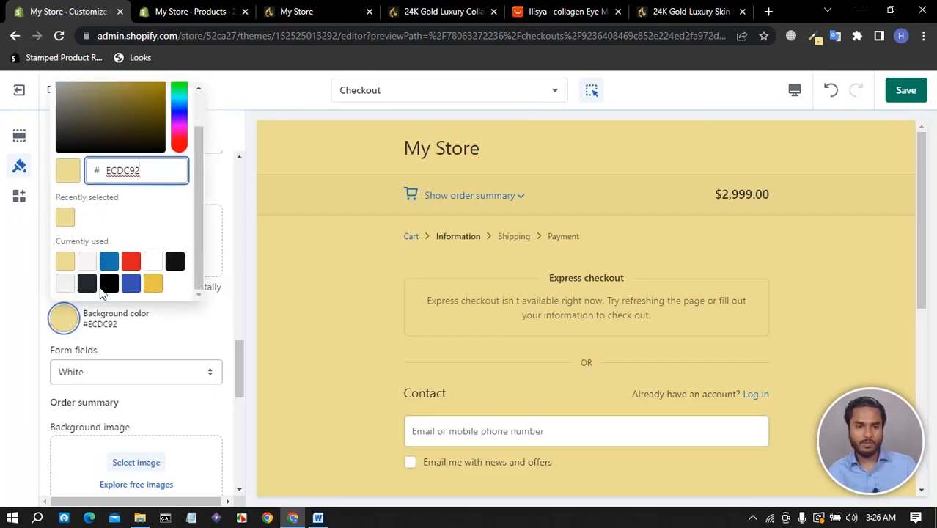
pyautogui.click(151, 286)
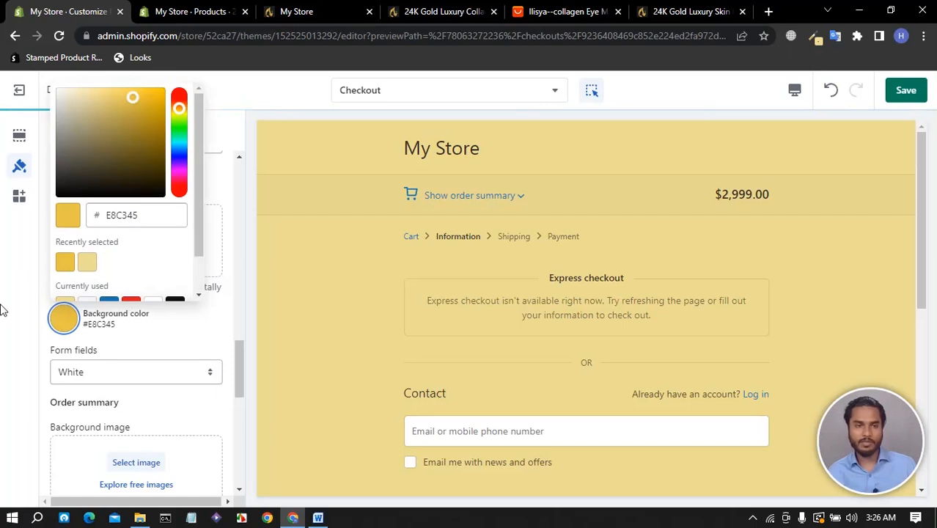
pyautogui.click(22, 267)
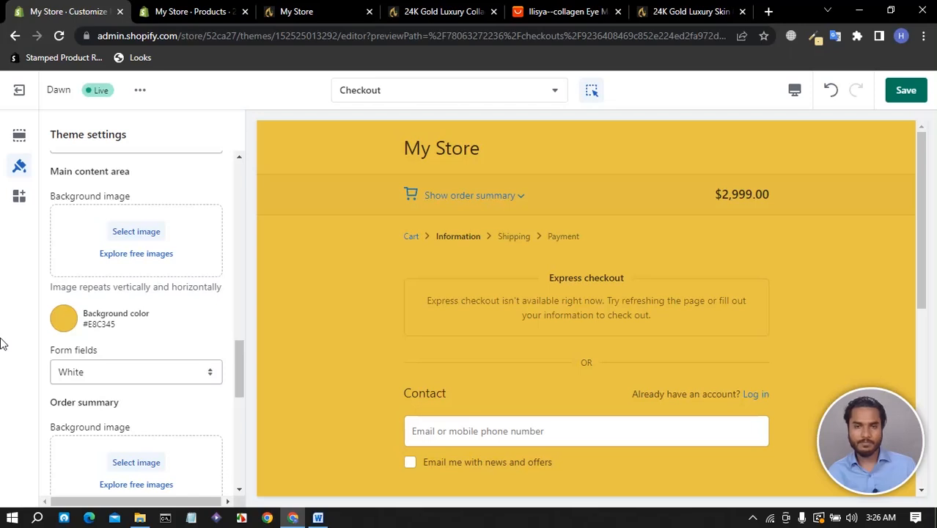
# Restore the main content area's background color to the recently selected #ECDC92.
pyautogui.click(64, 319)
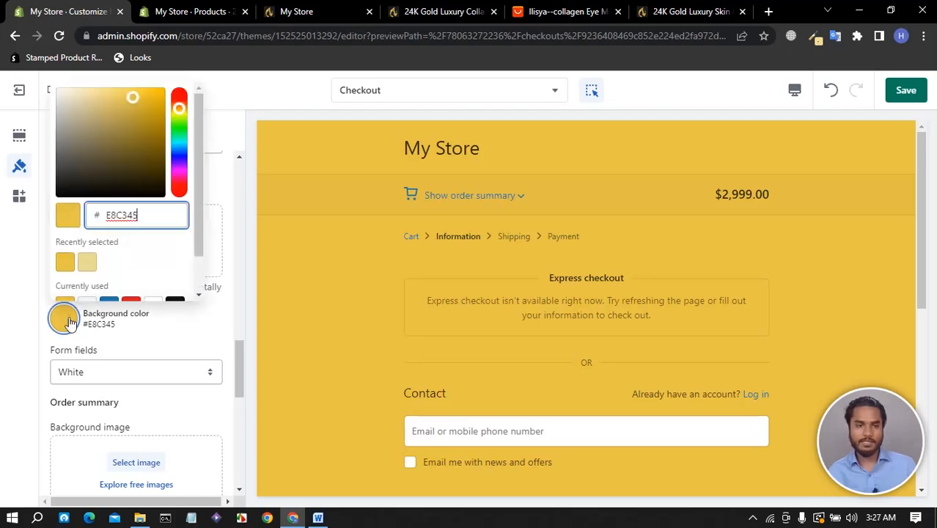
pyautogui.click(88, 262)
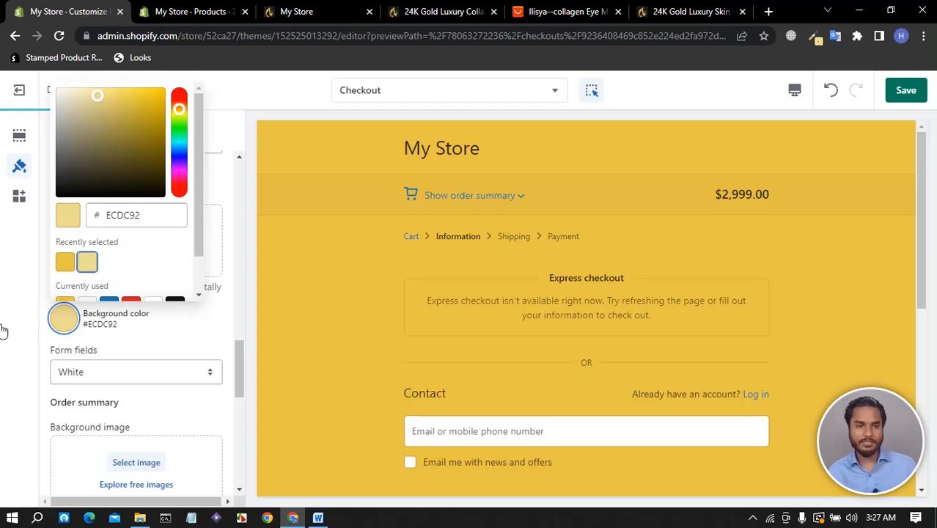
pyautogui.click(22, 306)
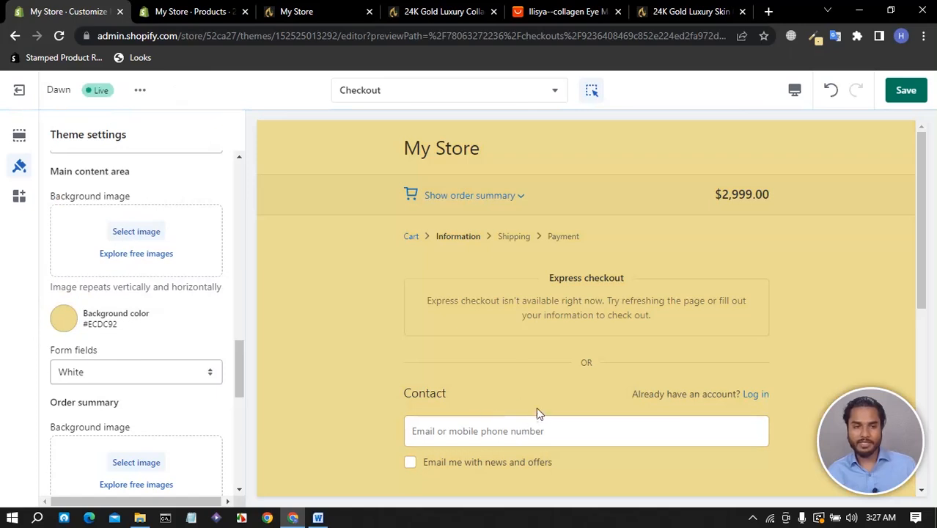
# Set the checkout form fields to Transparent and check the contact and shipping address fields in the preview.
pyautogui.scroll(-3, 506, 301)
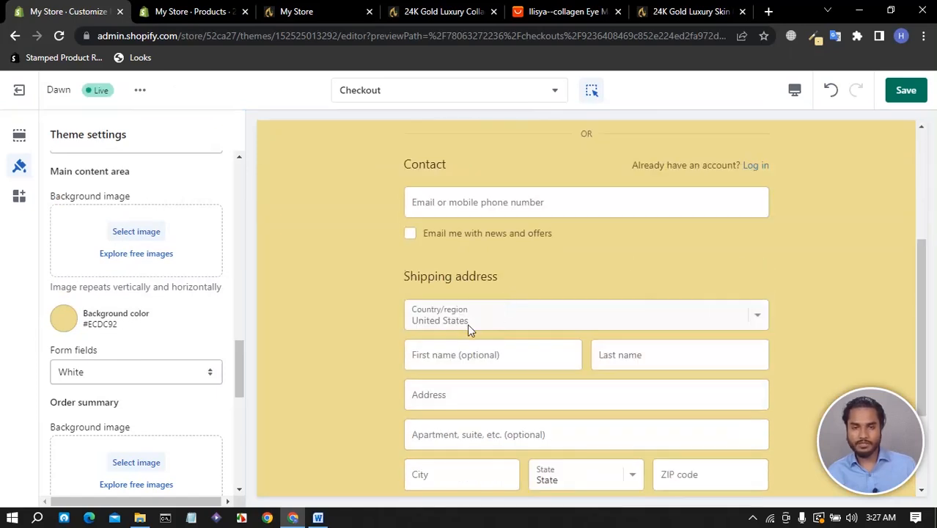
pyautogui.click(92, 372)
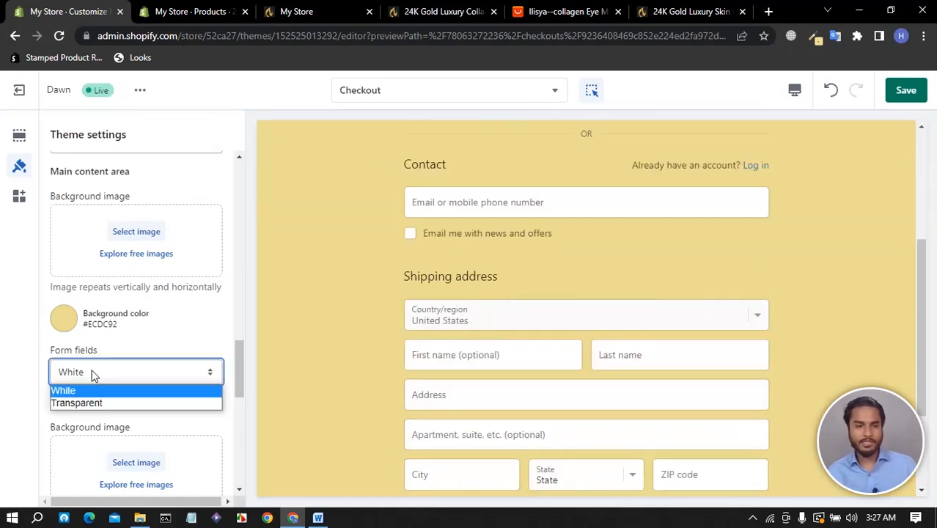
pyautogui.click(86, 402)
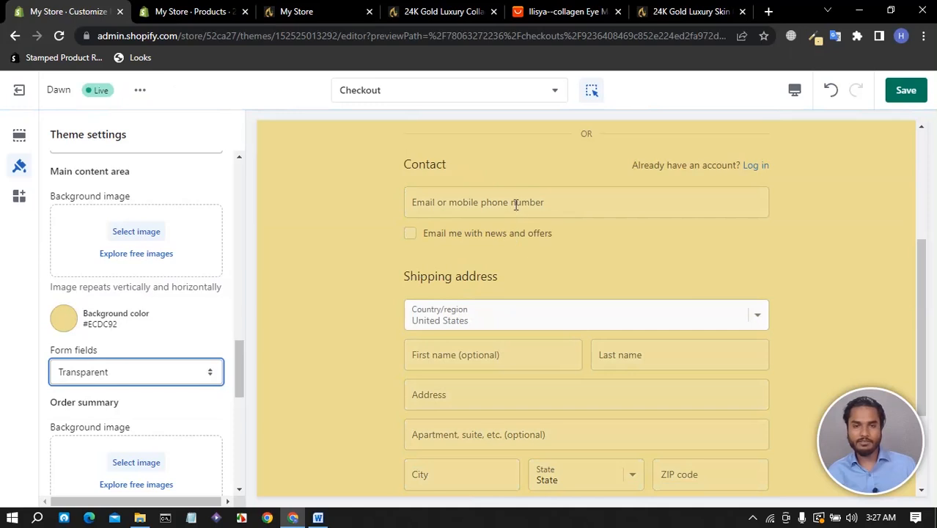
pyautogui.scroll(-2, 508, 346)
pyautogui.click(485, 212)
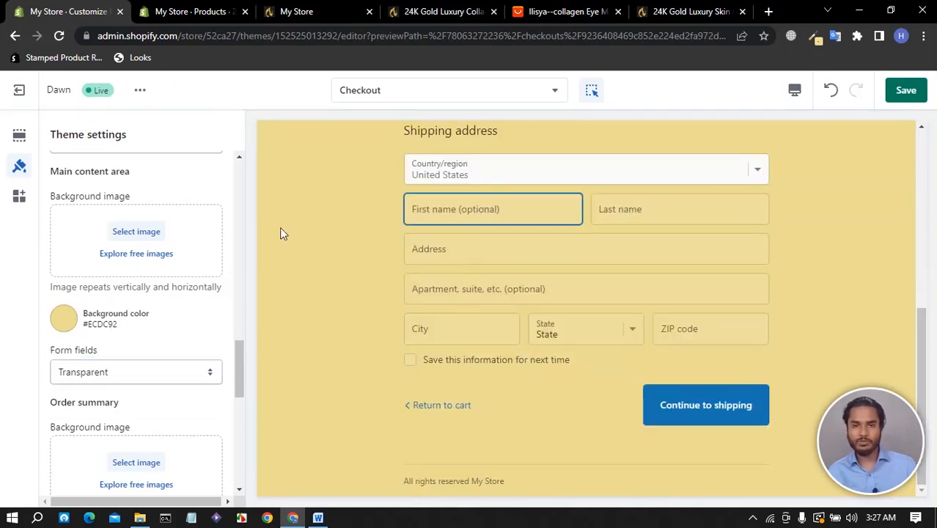
# Set the order summary's background color to #ECDC92.
pyautogui.scroll(-3, 139, 370)
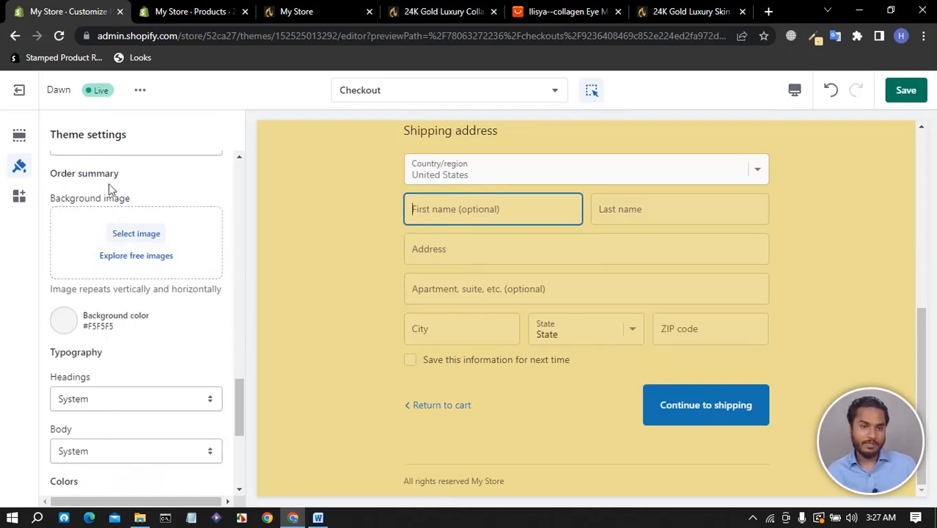
pyautogui.click(64, 321)
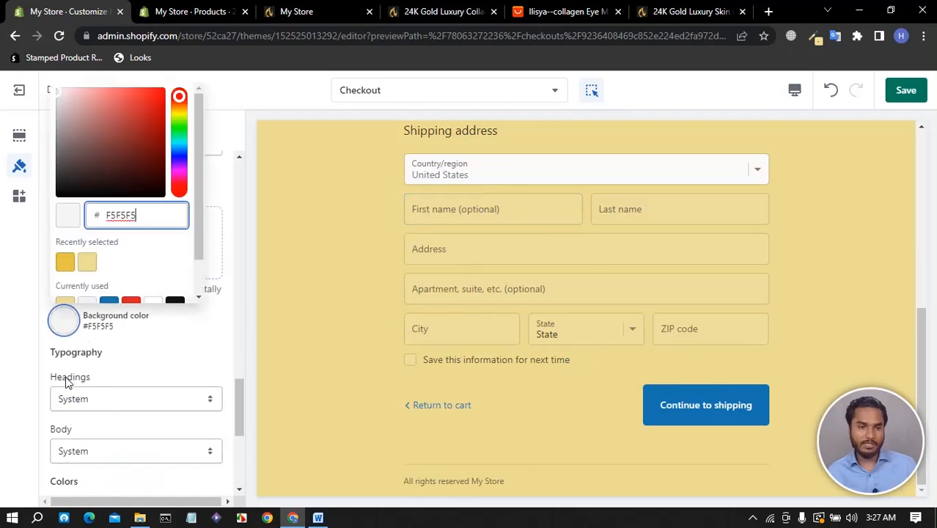
pyautogui.click(87, 262)
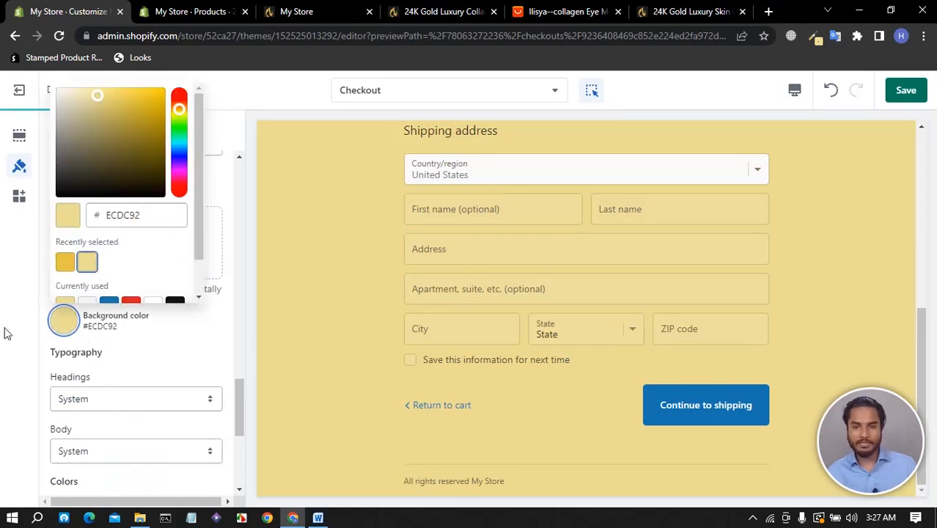
pyautogui.click(35, 312)
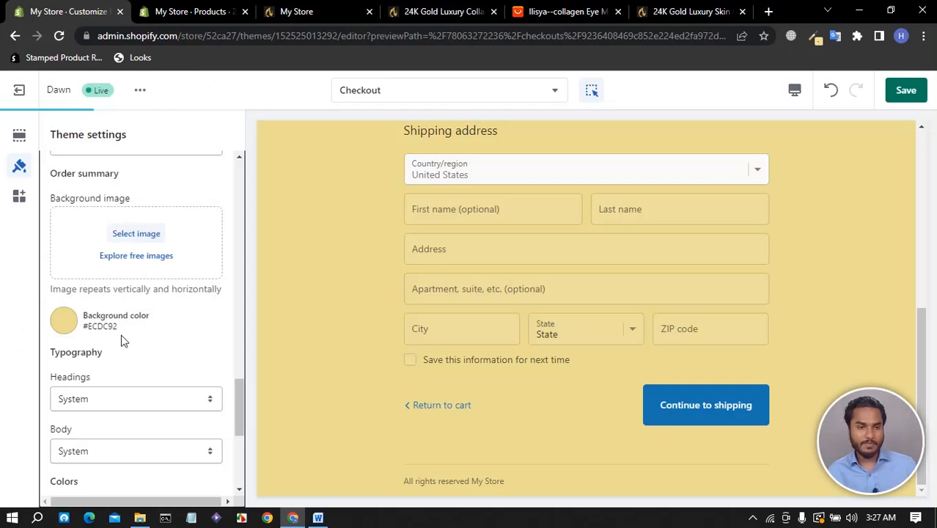
# Set both the Headings and Body typography of the checkout to Lato.
pyautogui.scroll(-3, 76, 352)
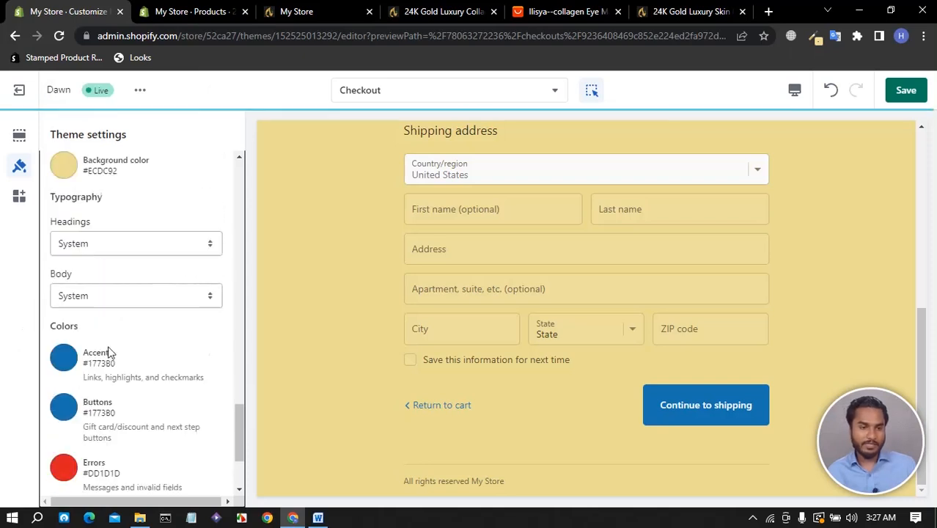
pyautogui.click(87, 177)
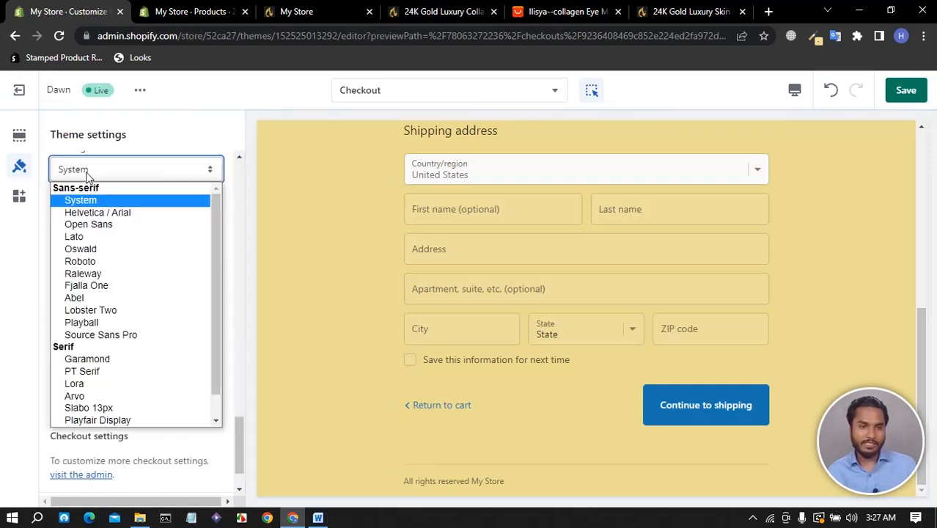
pyautogui.click(88, 237)
pyautogui.click(90, 222)
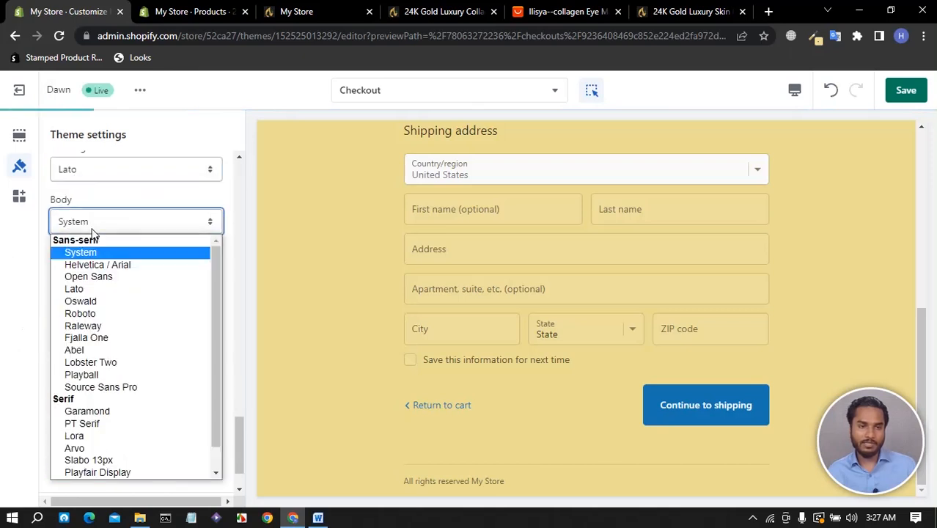
pyautogui.click(93, 289)
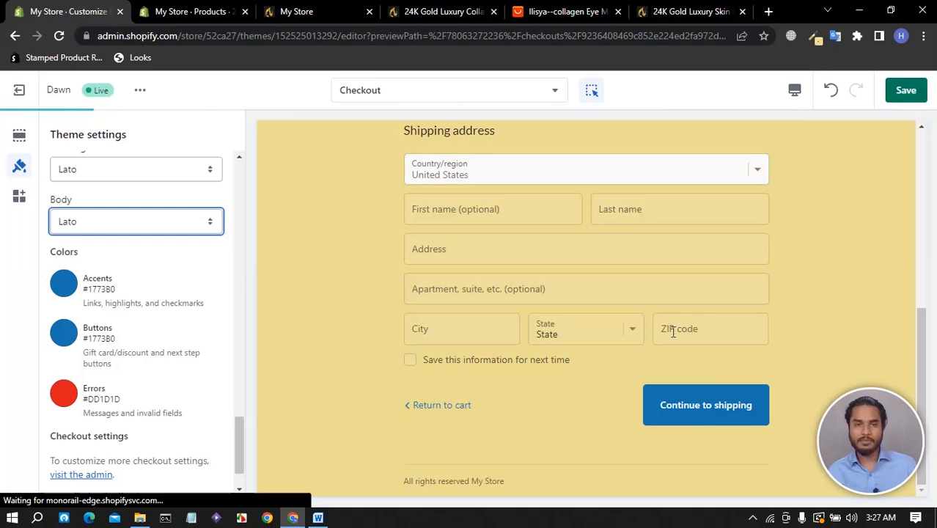
pyautogui.click(259, 295)
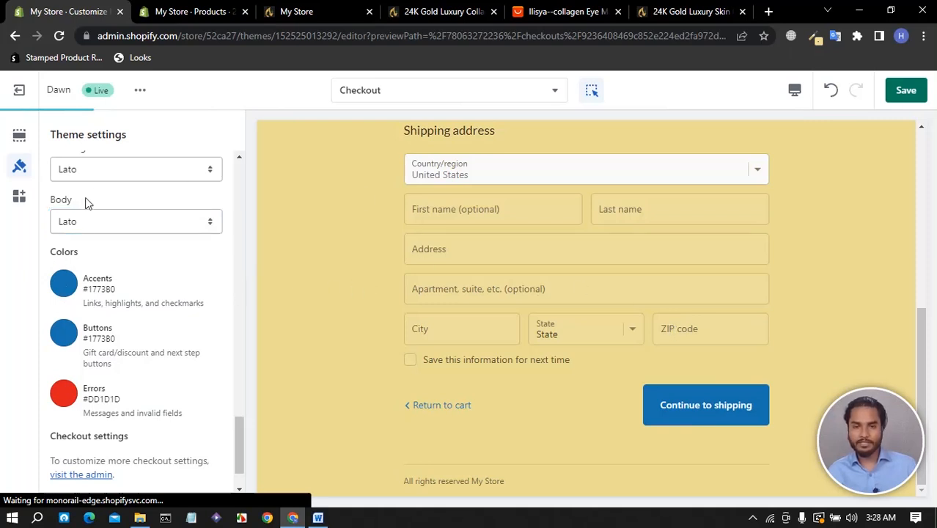
# Set the checkout's Accents color to black, #000000.
pyautogui.click(64, 284)
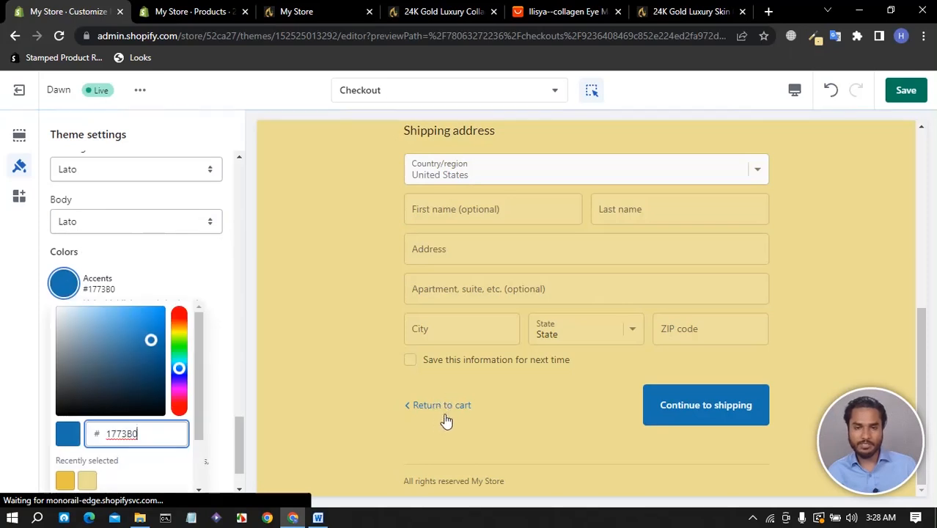
pyautogui.hotkey('ctrl', 'a')
pyautogui.write('3B4349')
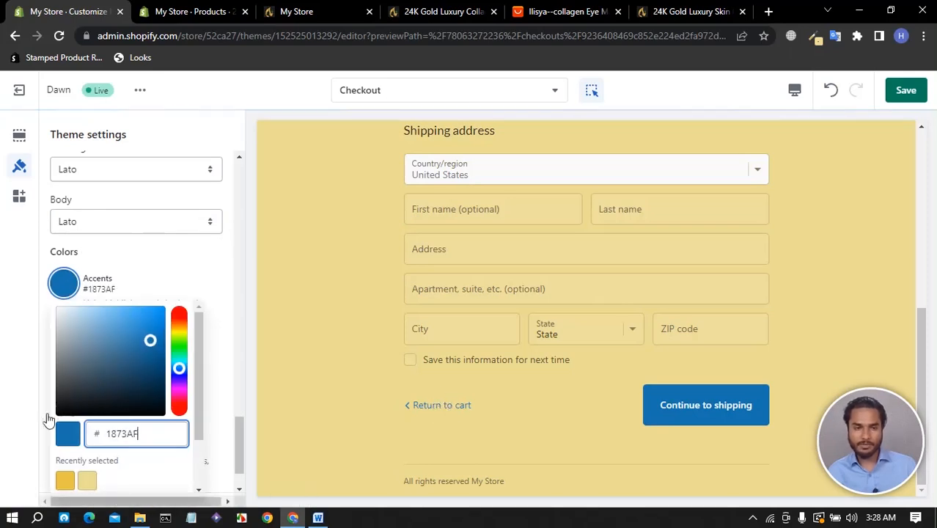
pyautogui.moveTo(45, 474); pyautogui.dragTo(49, 494)
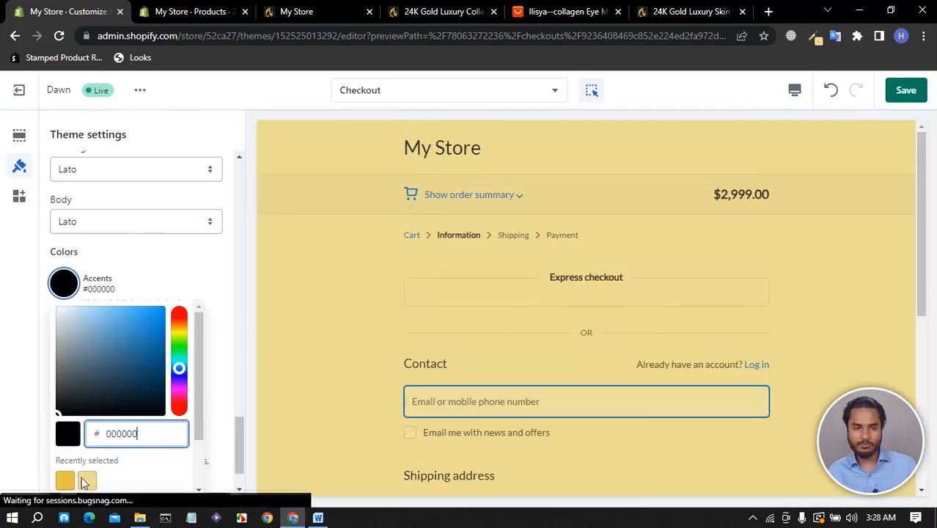
pyautogui.click(272, 436)
# Set the checkout's Buttons color to #000000 and save the theme changes.
pyautogui.scroll(-4, 739, 206)
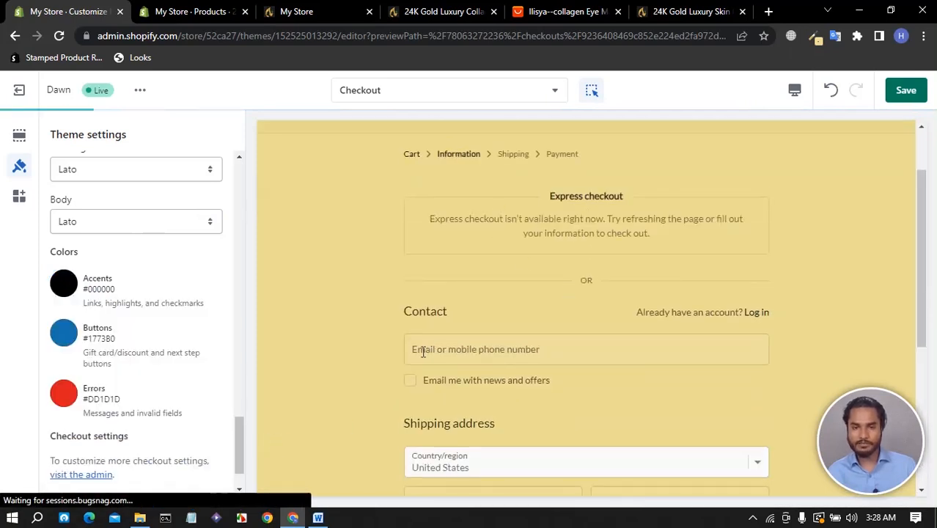
pyautogui.scroll(-4, 540, 318)
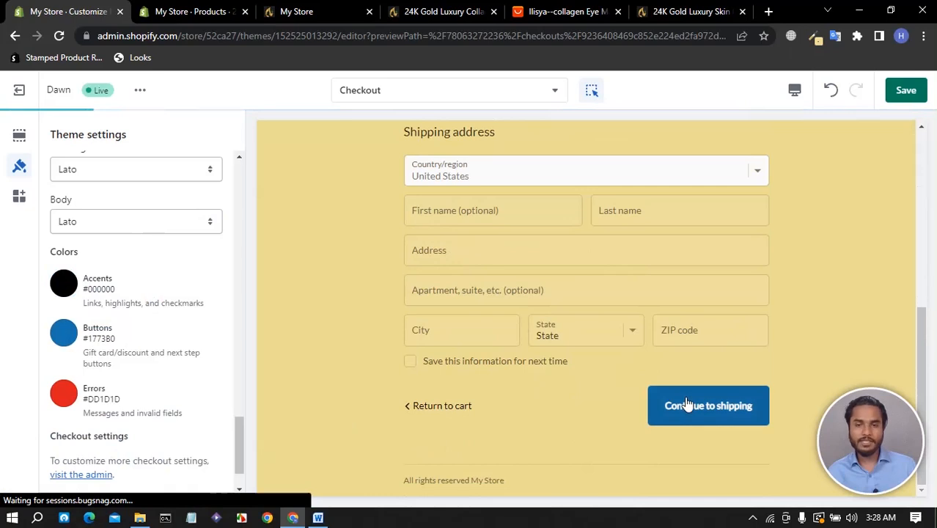
pyautogui.click(64, 332)
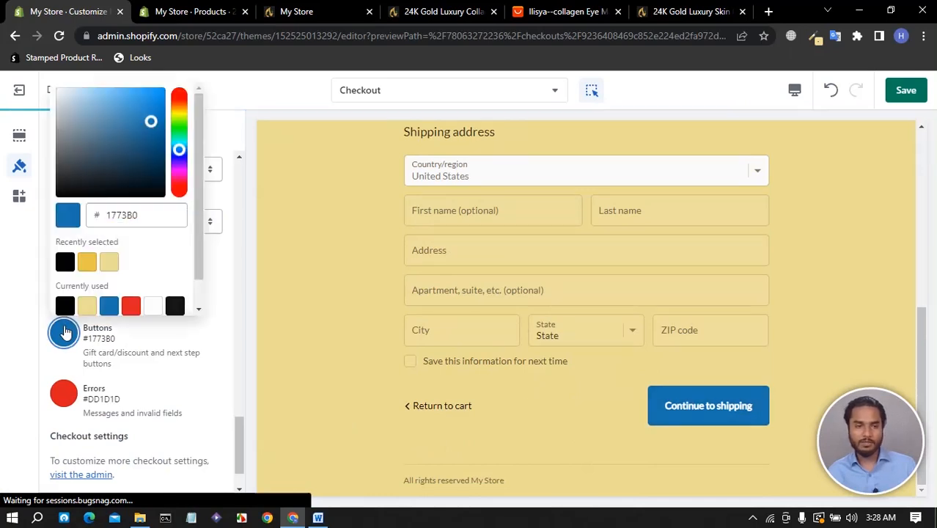
pyautogui.click(65, 305)
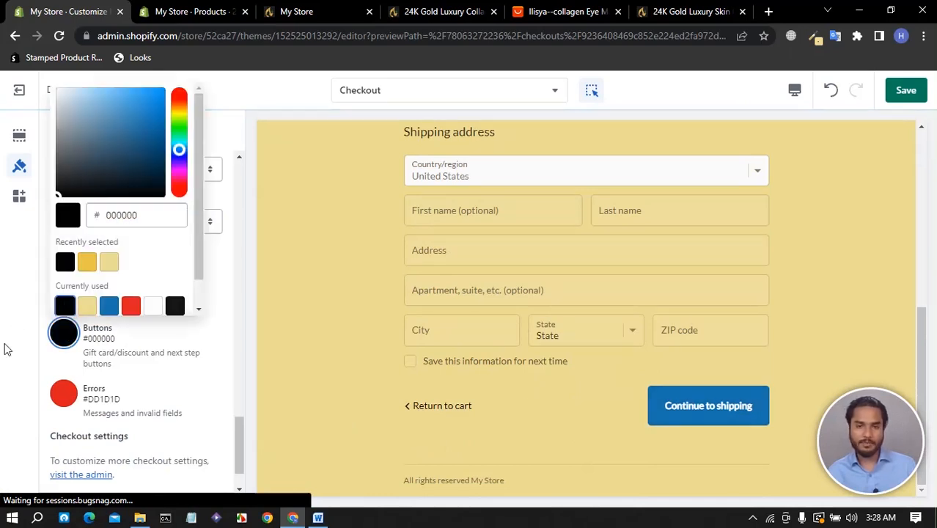
pyautogui.click(18, 330)
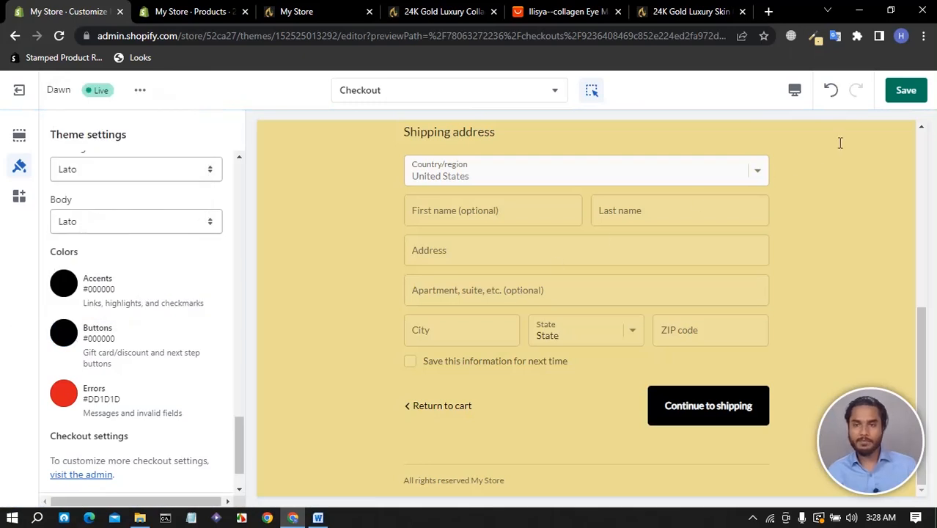
pyautogui.click(905, 90)
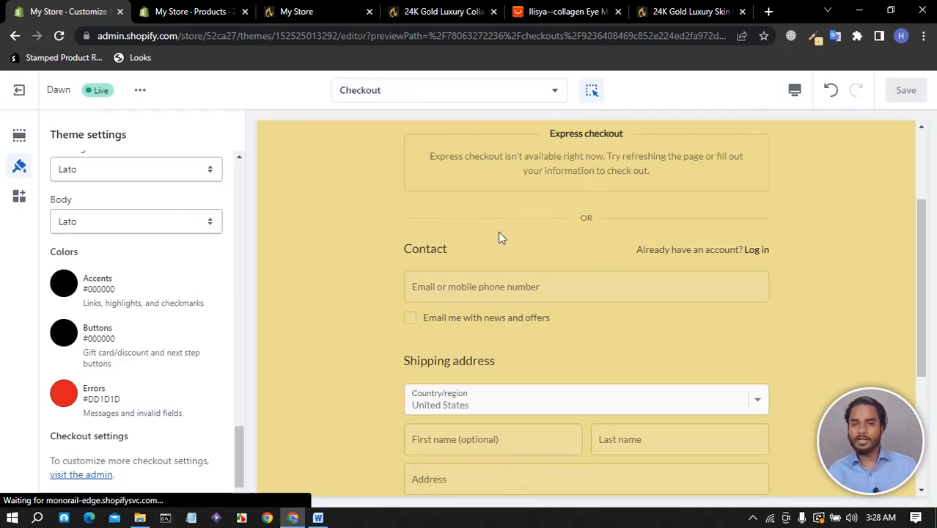
pyautogui.scroll(2, 509, 221)
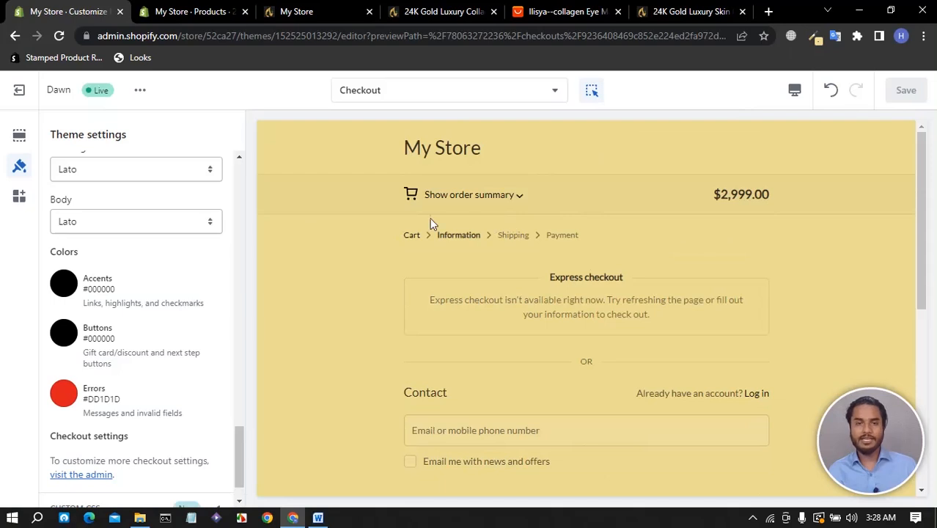
# Set the checkout's custom logo image to the gold Flawless Glow logo from the store library.
pyautogui.scroll(9, 116, 244)
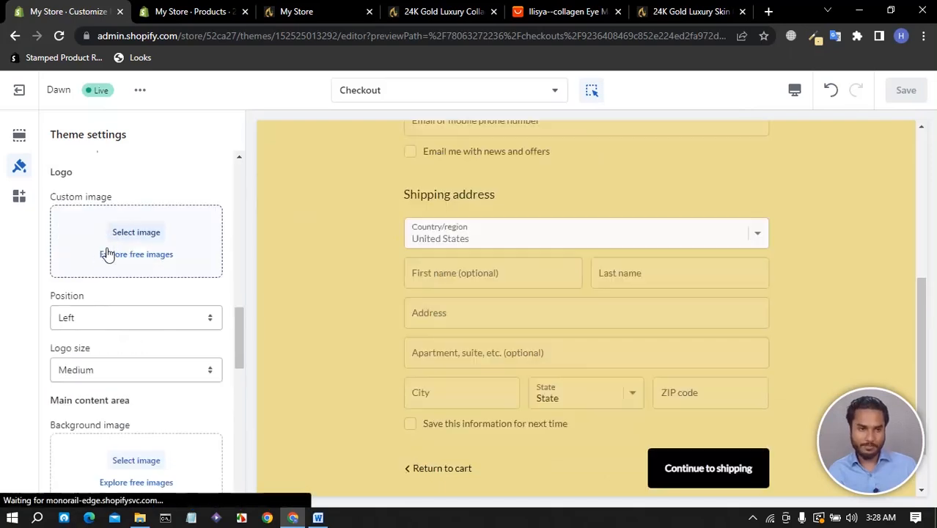
pyautogui.scroll(5, 462, 183)
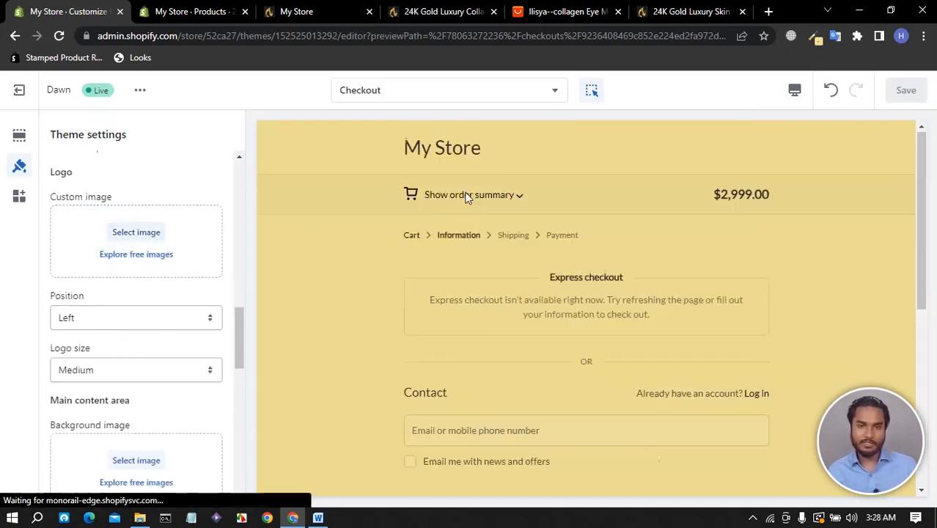
pyautogui.click(154, 245)
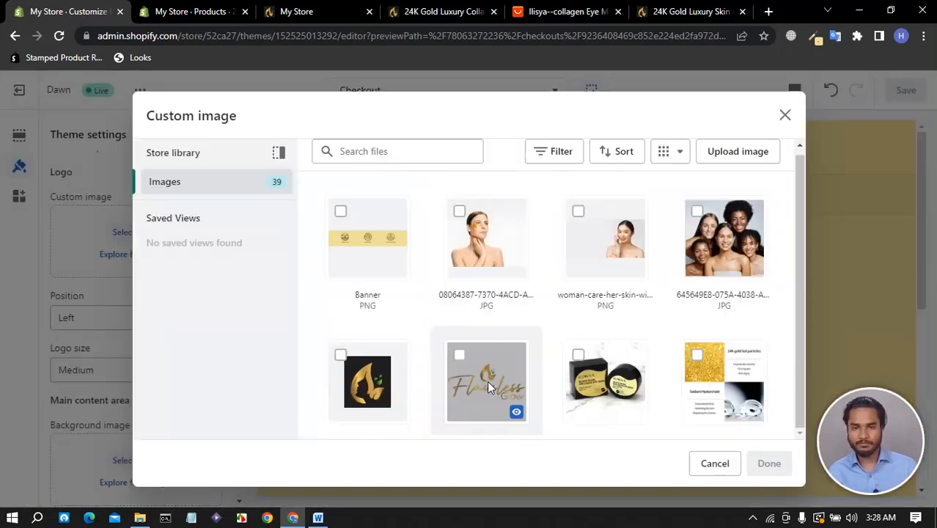
pyautogui.click(486, 381)
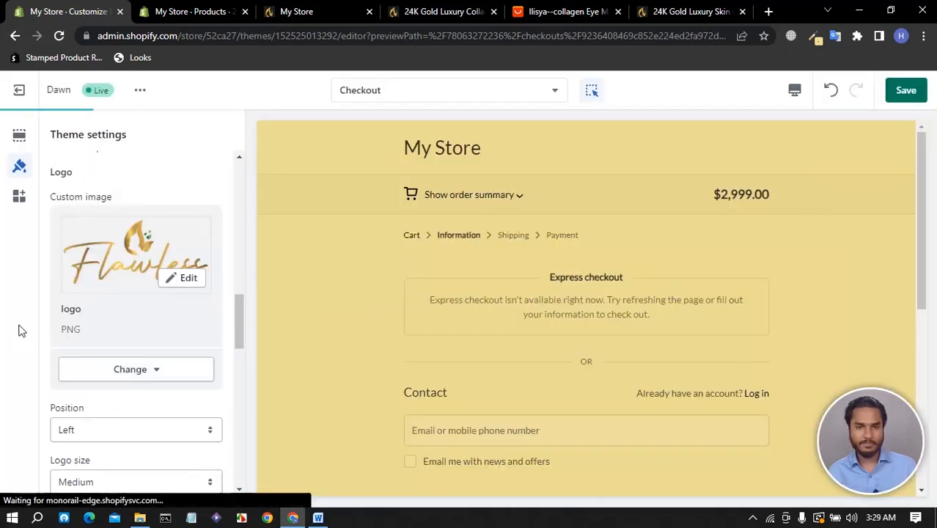
# Dismiss the page-load error dialog and save the theme with the new checkout logo.
pyautogui.click(424, 145)
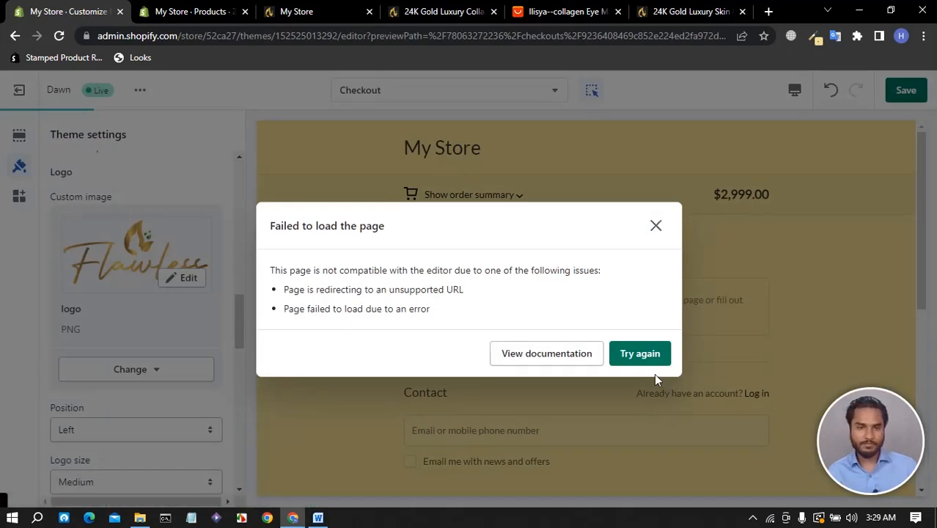
pyautogui.click(660, 353)
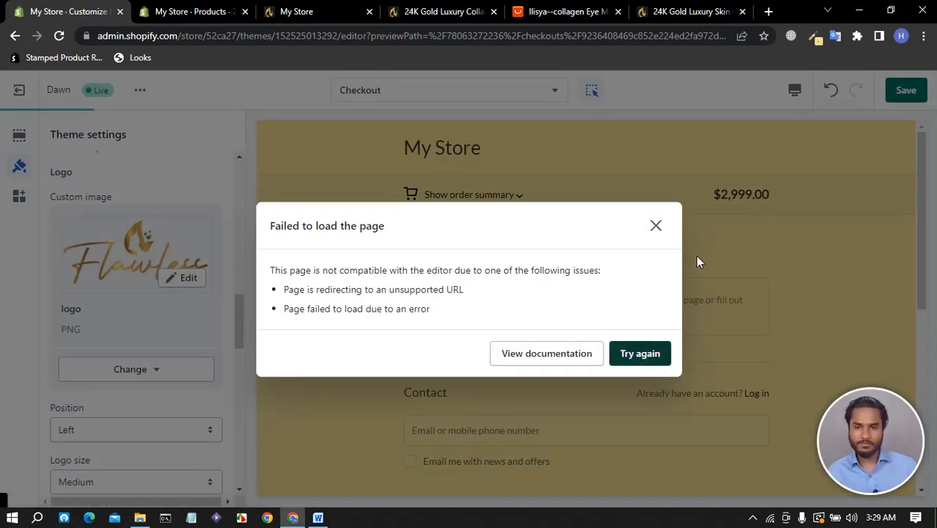
pyautogui.click(655, 229)
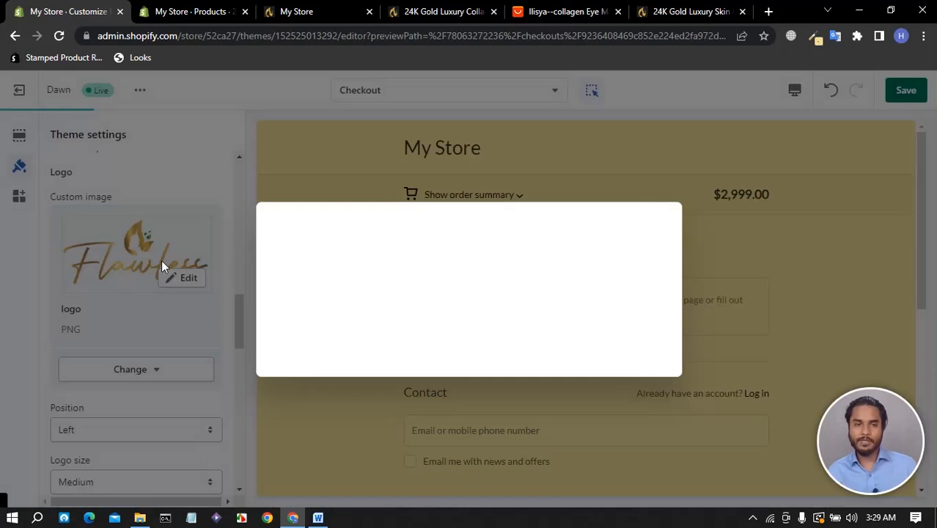
pyautogui.click(652, 226)
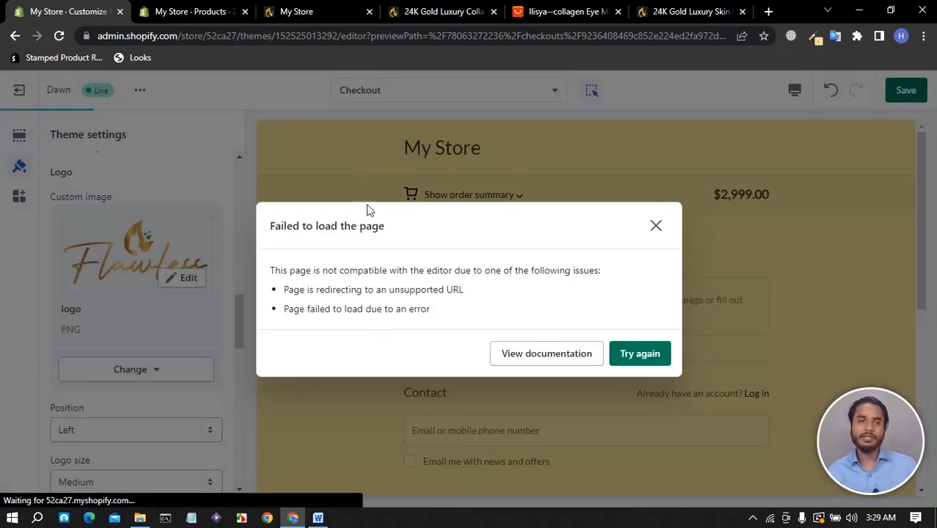
pyautogui.click(655, 228)
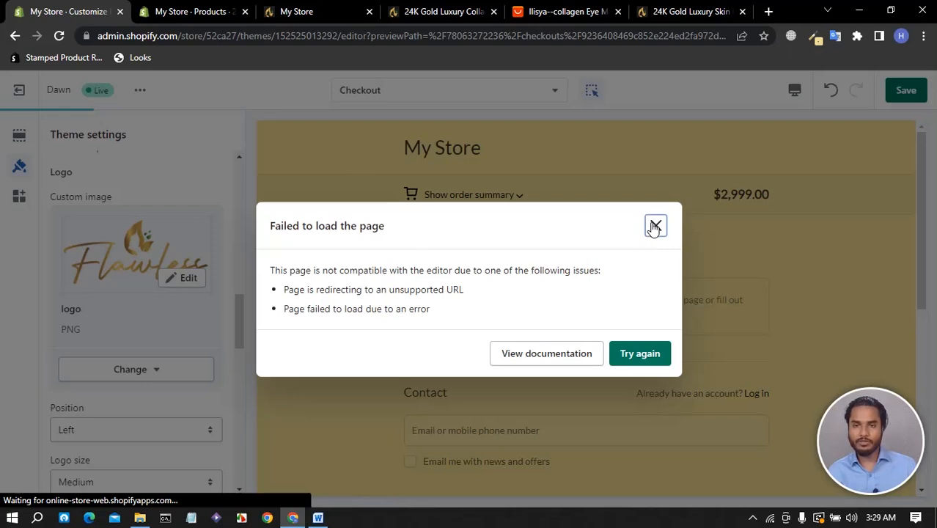
pyautogui.click(697, 274)
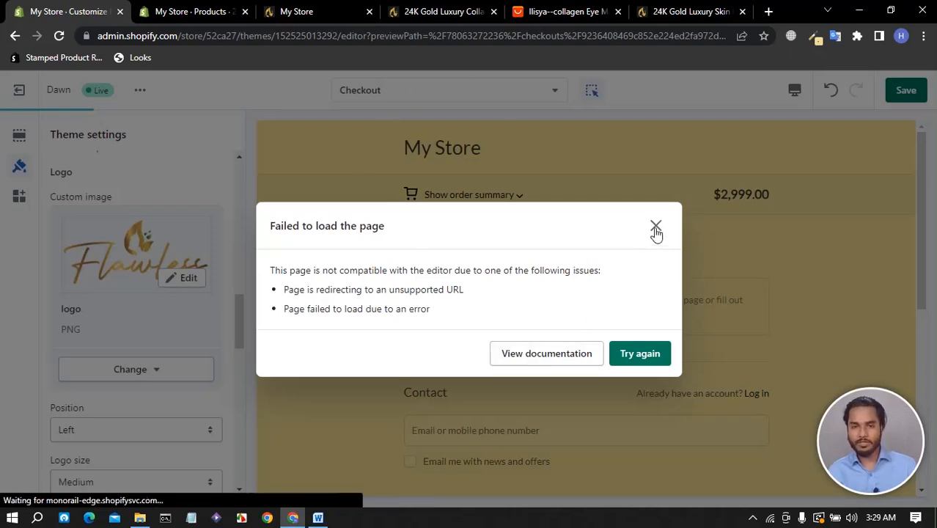
pyautogui.click(748, 236)
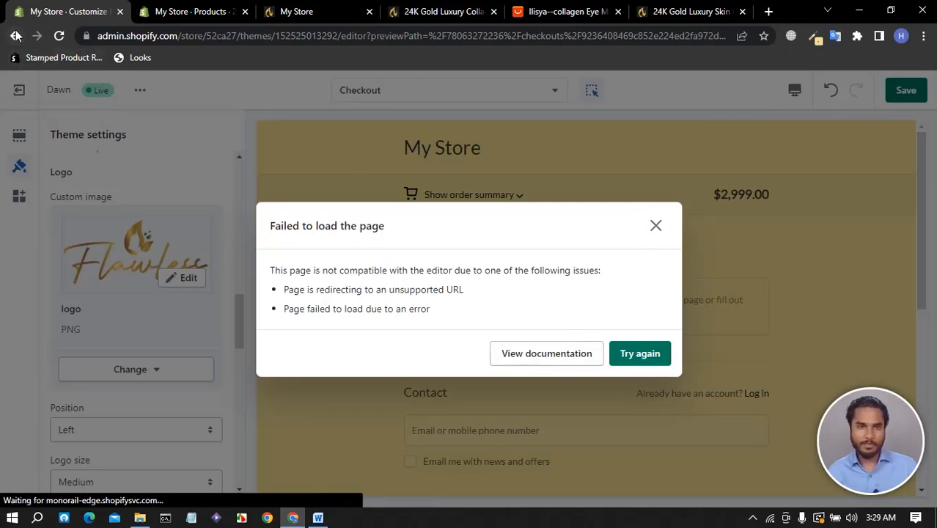
pyautogui.click(6, 108)
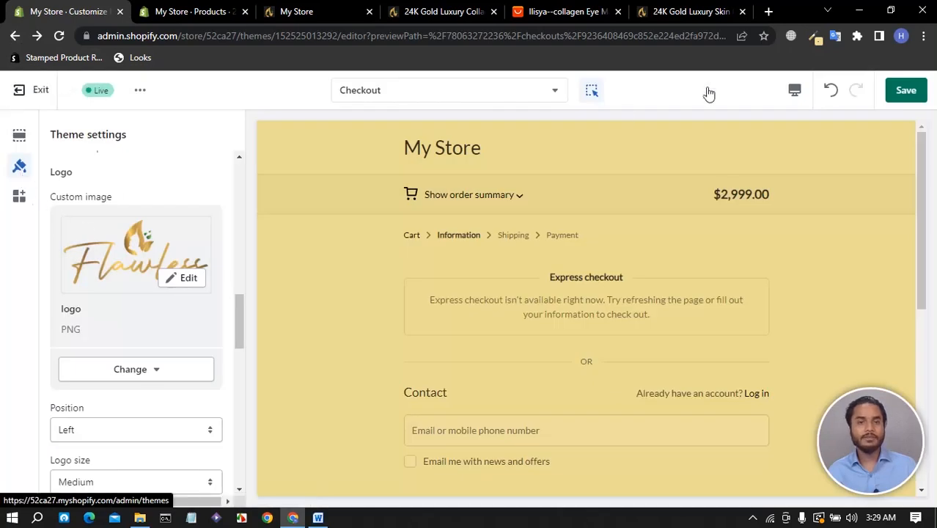
pyautogui.click(906, 91)
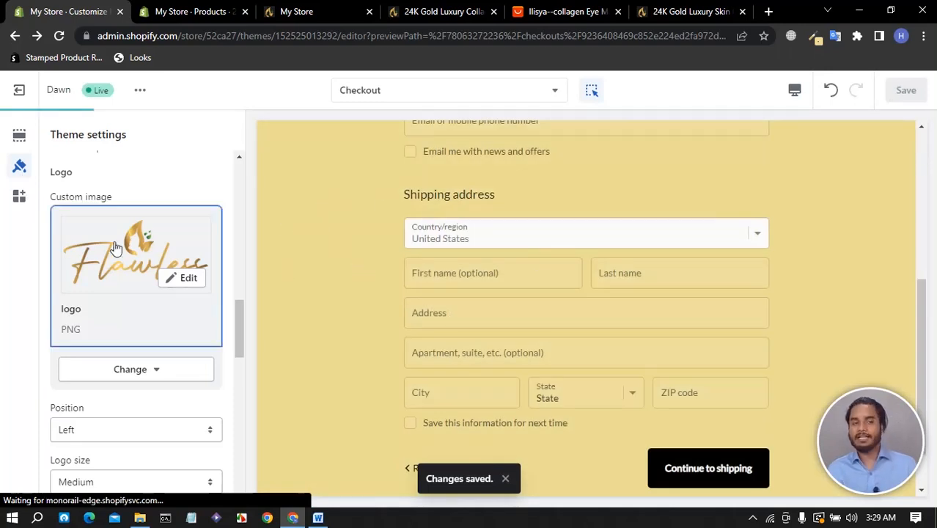
# Look over the checkout's logo and background settings and switch the editor preview to the Cart page.
pyautogui.scroll(-5, 116, 249)
pyautogui.scroll(-3, 116, 262)
pyautogui.scroll(6, 117, 259)
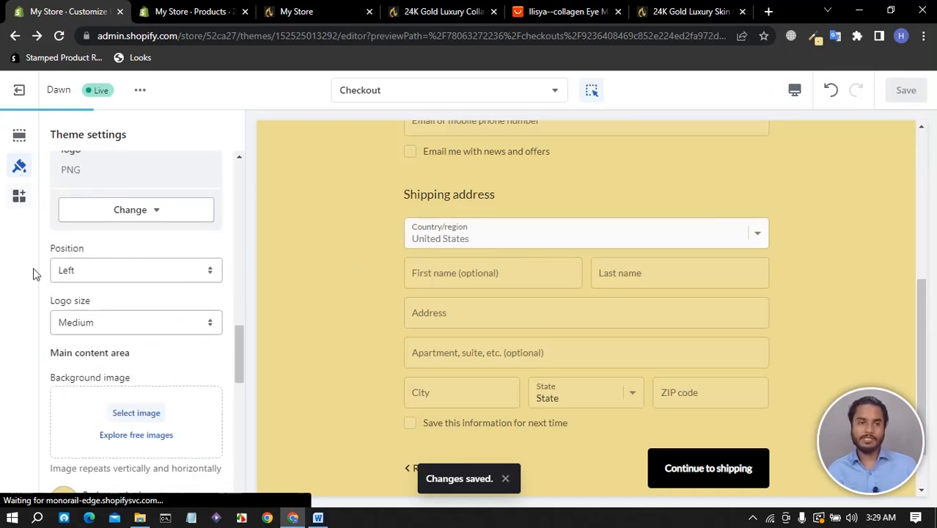
pyautogui.click(362, 96)
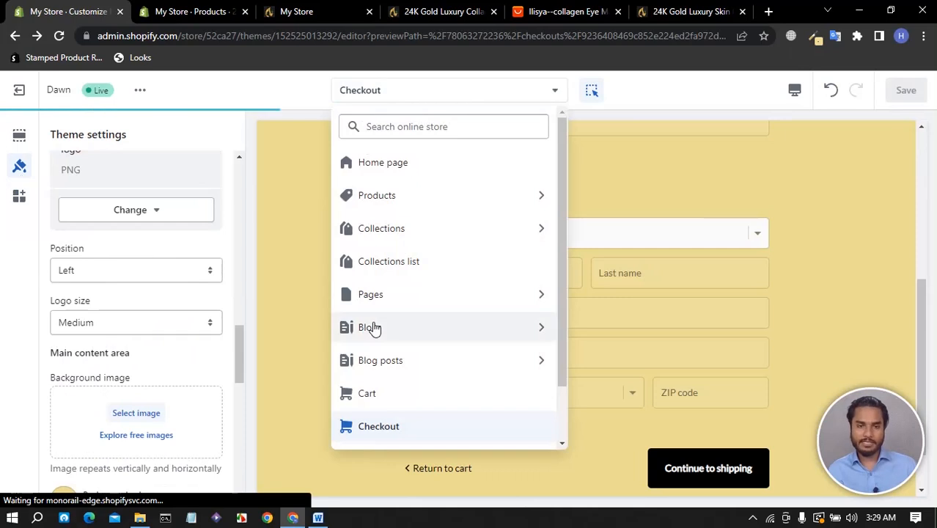
pyautogui.click(370, 396)
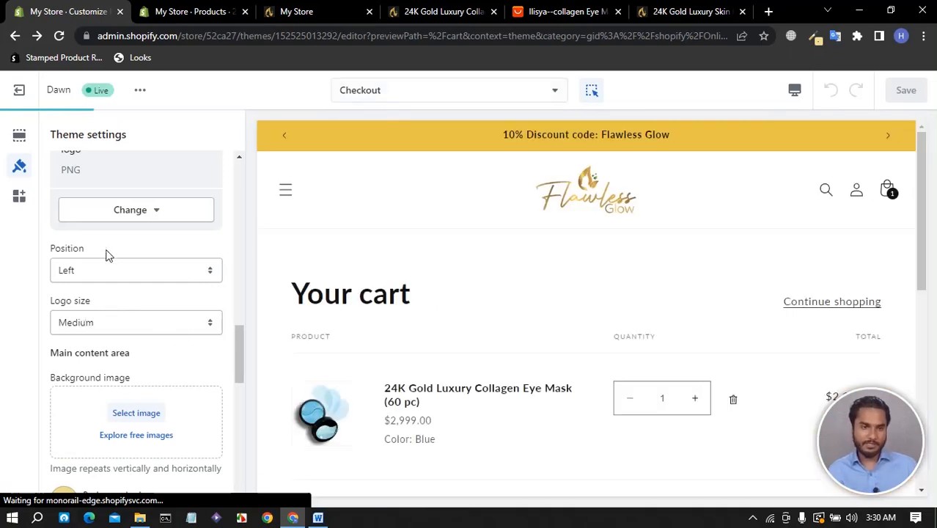
# Examine the theme's Cart settings and the cart page preview down to the checkout button.
pyautogui.scroll(-3, 91, 282)
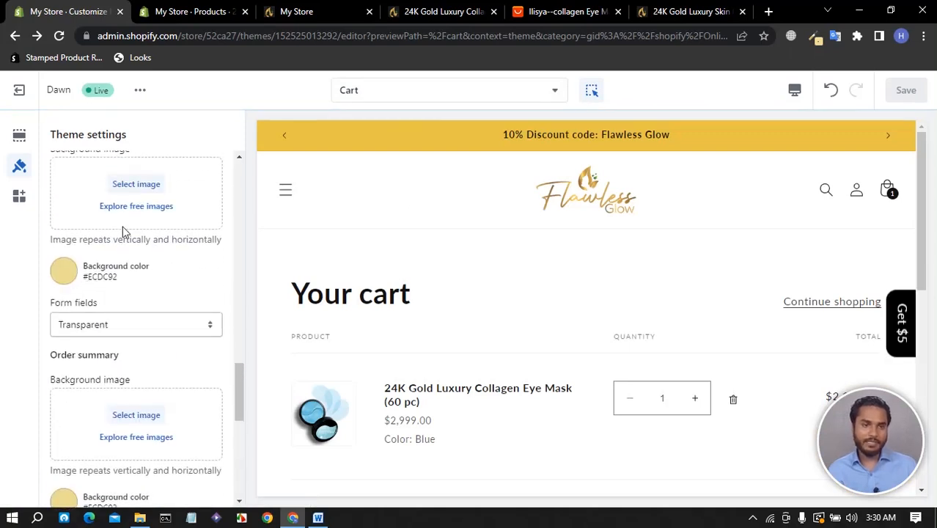
pyautogui.scroll(10, 121, 233)
pyautogui.scroll(-5, 116, 249)
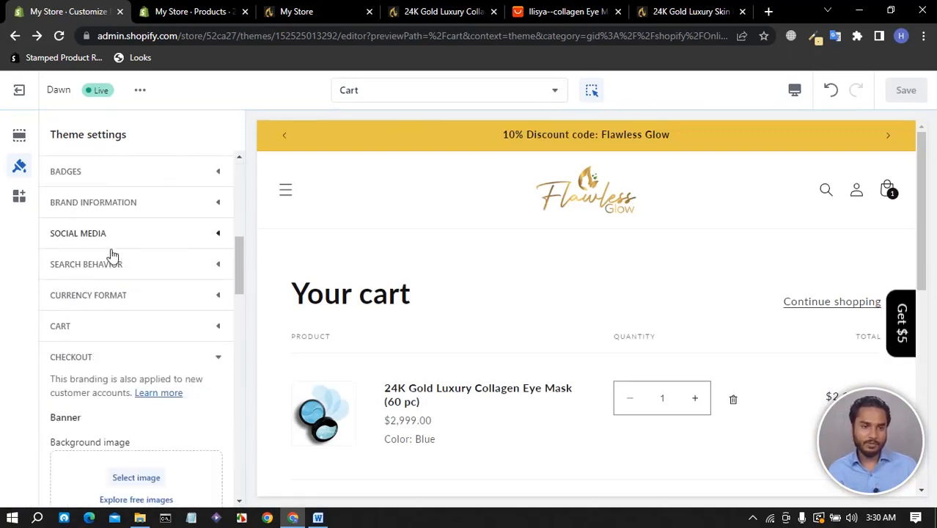
pyautogui.scroll(-3, 98, 270)
pyautogui.scroll(3, 96, 272)
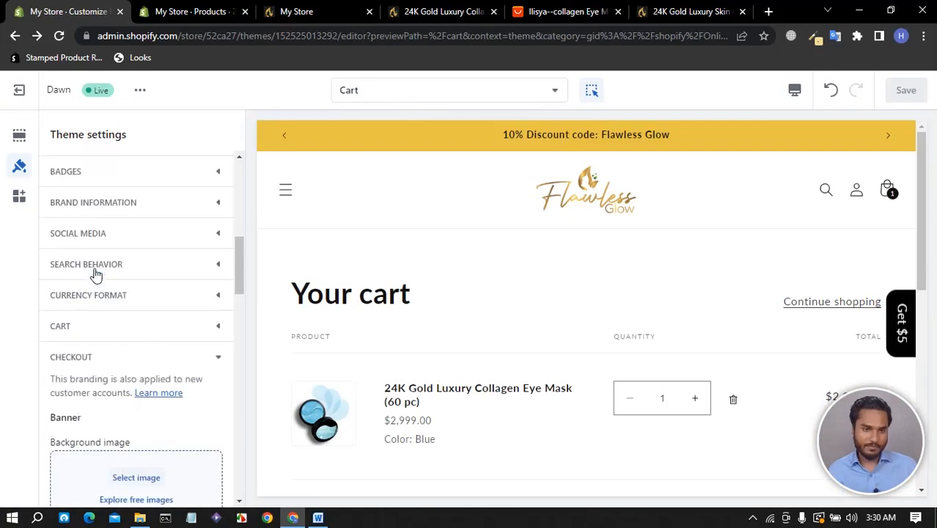
pyautogui.click(79, 329)
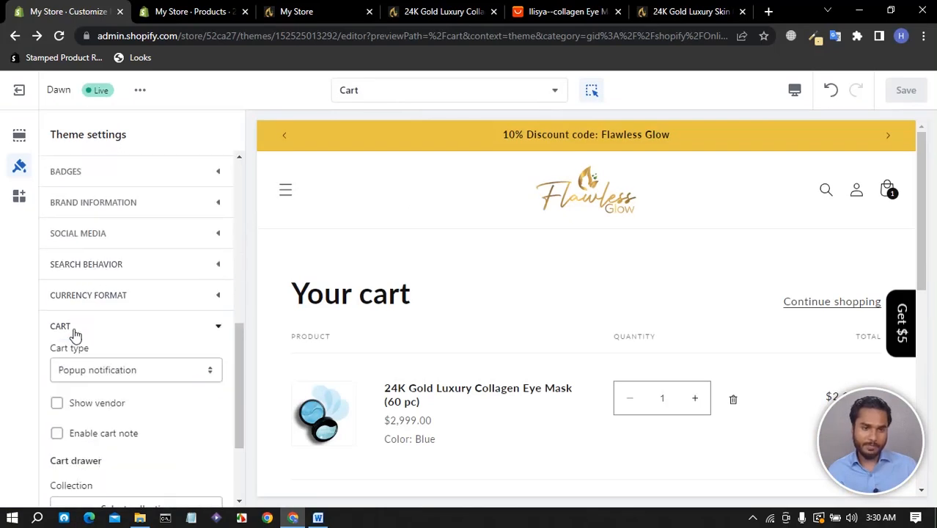
pyautogui.scroll(-2, 135, 321)
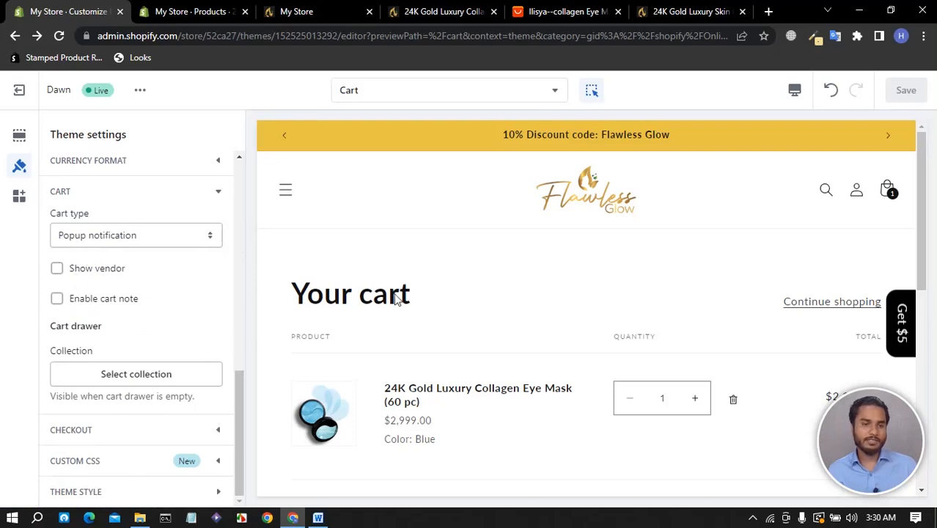
pyautogui.scroll(-3, 563, 282)
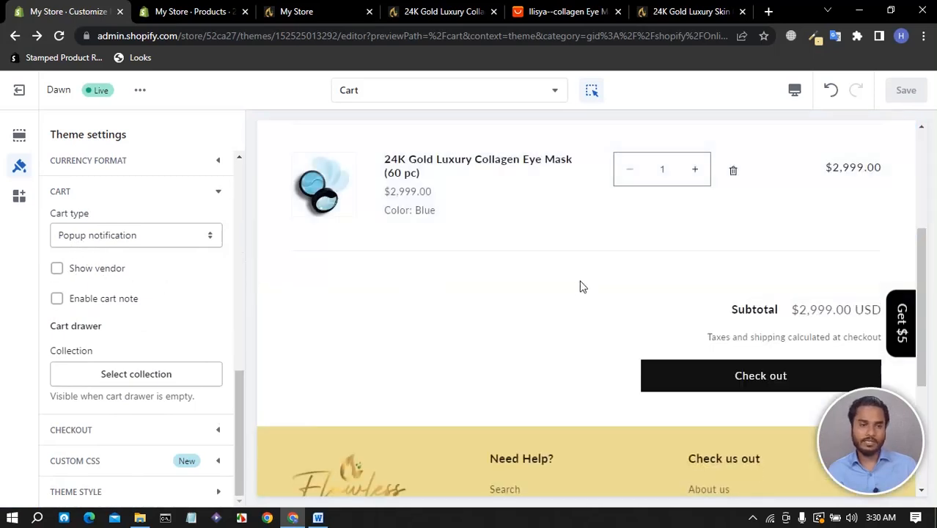
pyautogui.scroll(3, 579, 286)
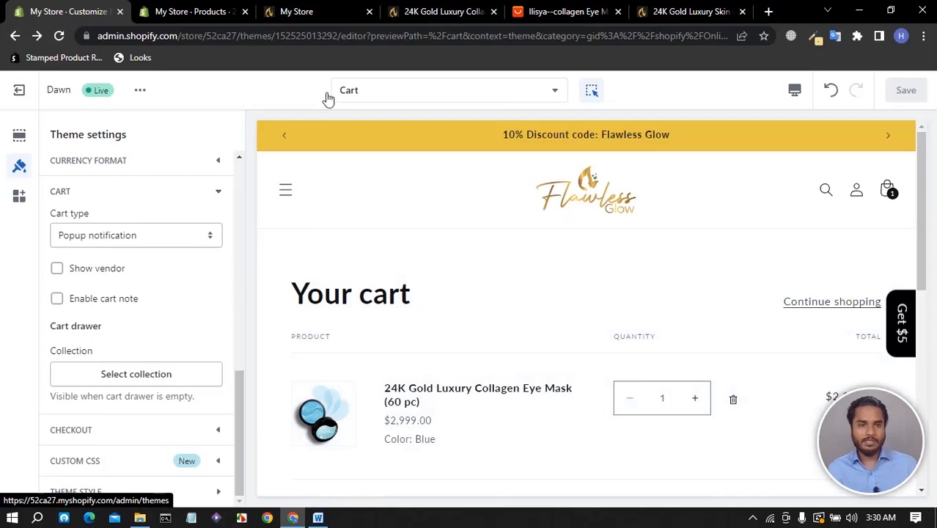
# Switch the editor to the Default collection template and display its list of sections.
pyautogui.click(366, 95)
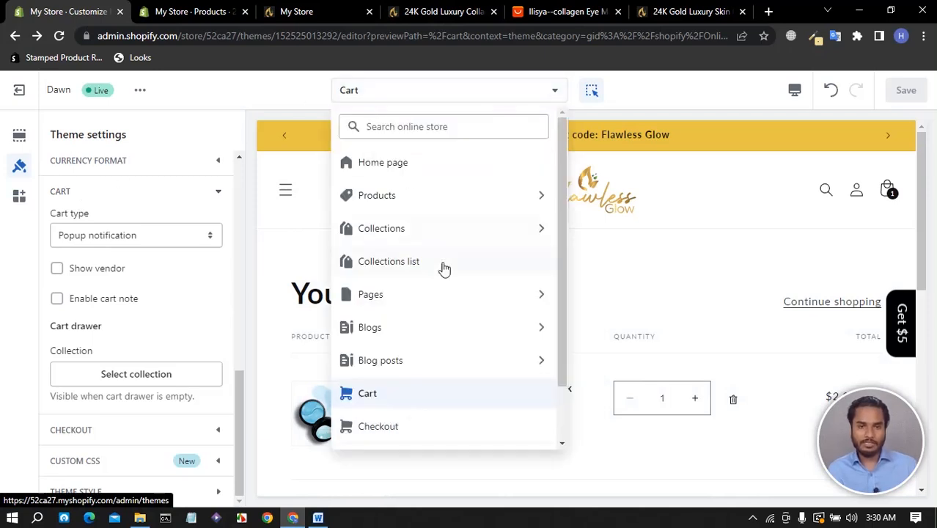
pyautogui.click(403, 231)
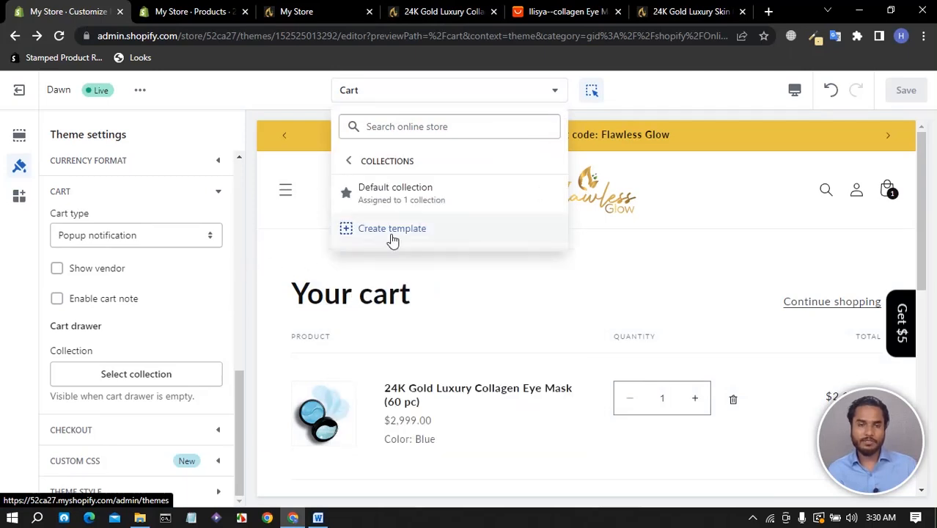
pyautogui.click(387, 194)
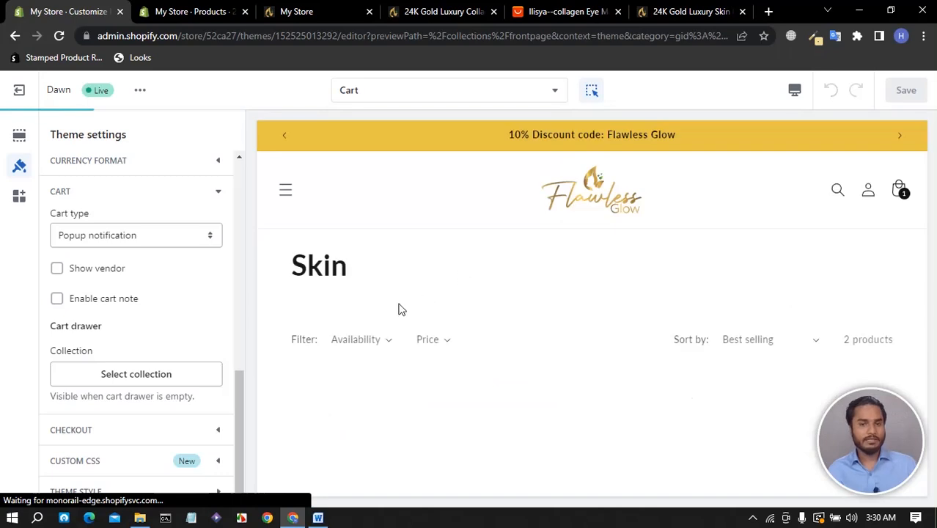
pyautogui.scroll(-6, 502, 291)
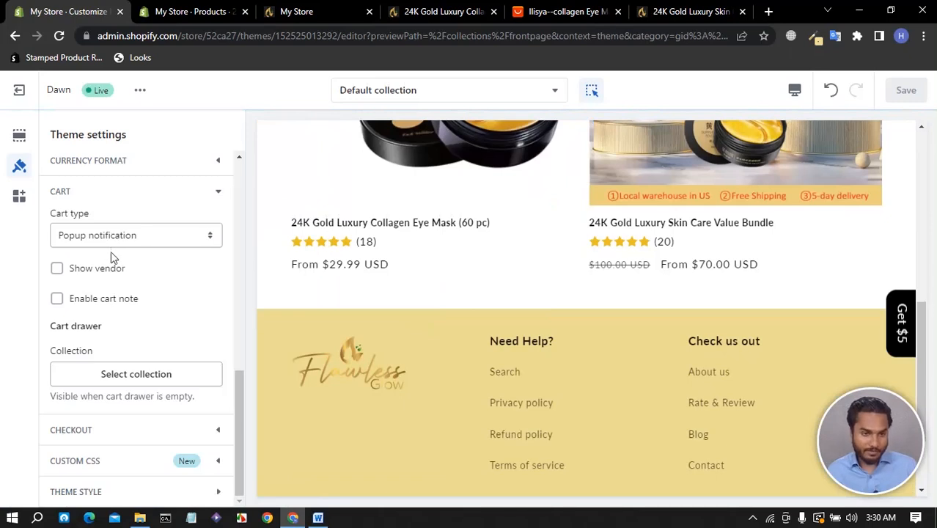
pyautogui.scroll(6, 111, 271)
pyautogui.scroll(-3, 110, 292)
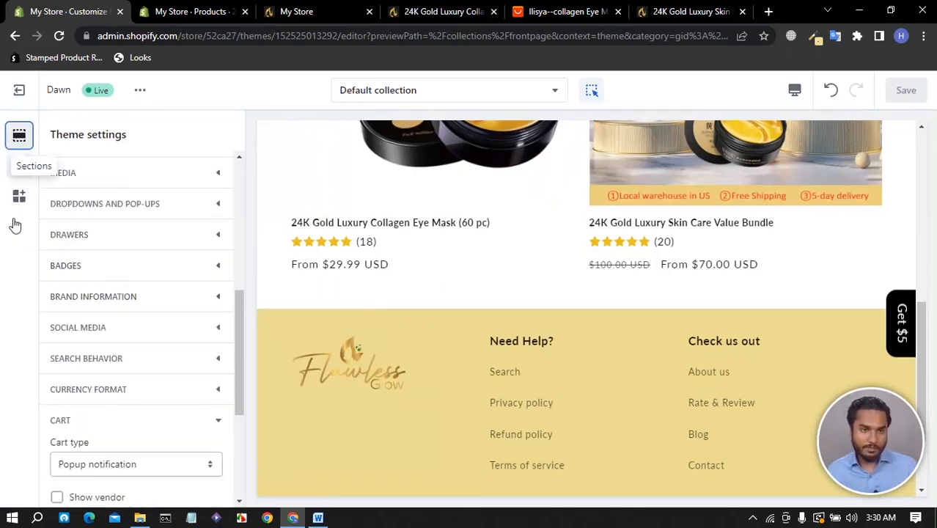
pyautogui.click(19, 135)
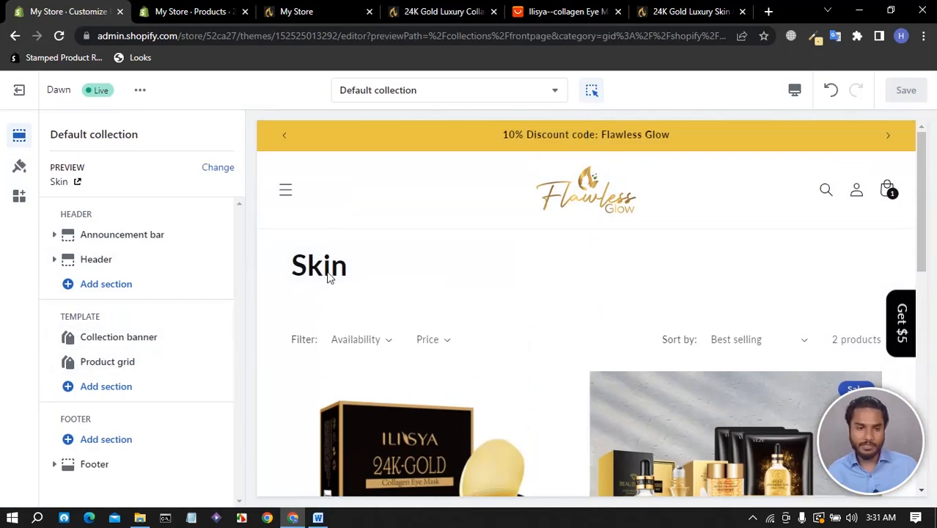
# Turn off Show collection description for the Collection banner section and return to the section list.
pyautogui.click(399, 278)
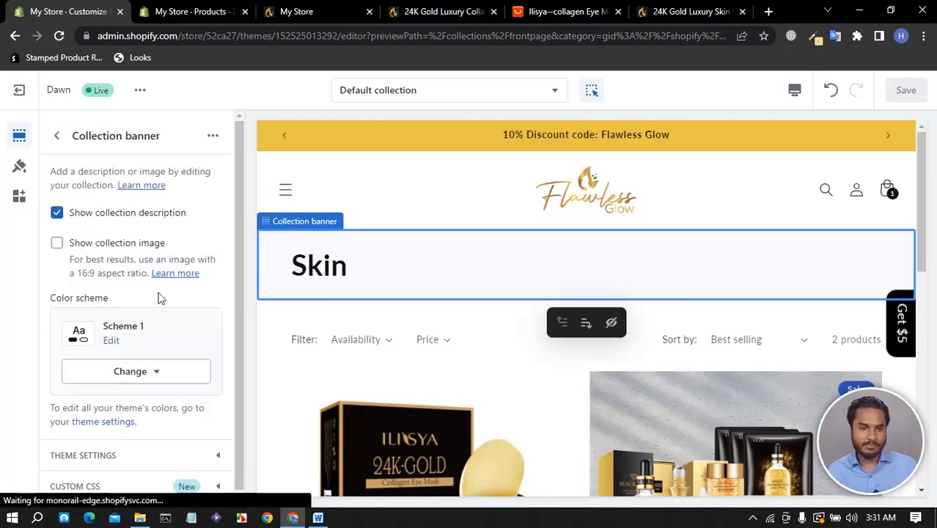
pyautogui.click(57, 214)
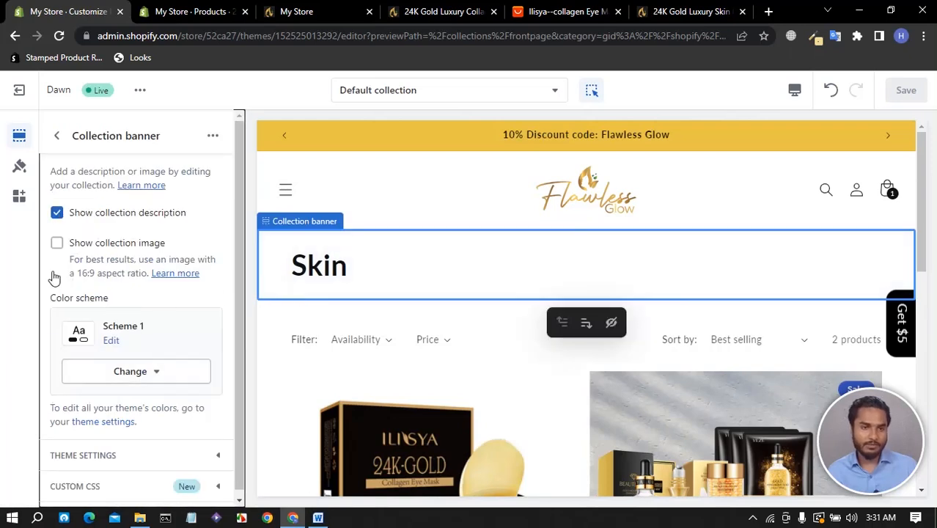
pyautogui.scroll(-1, 131, 261)
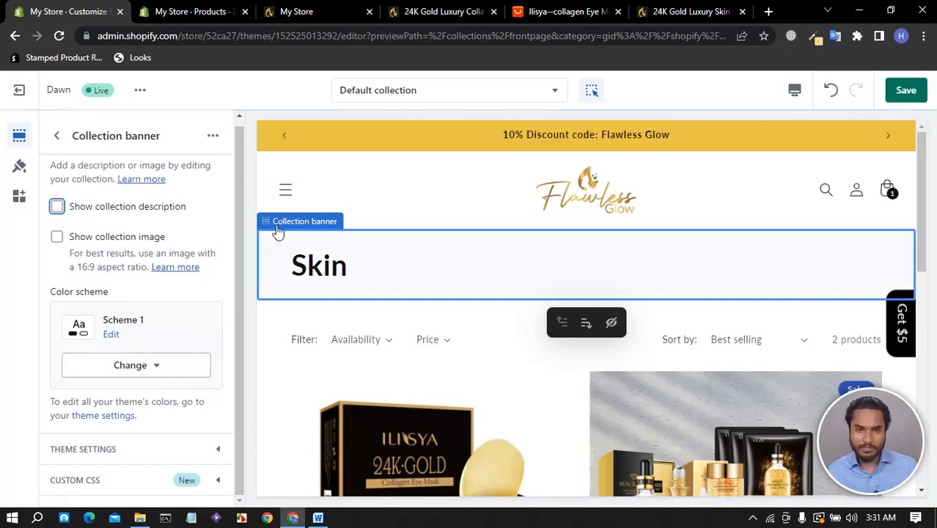
pyautogui.click(58, 137)
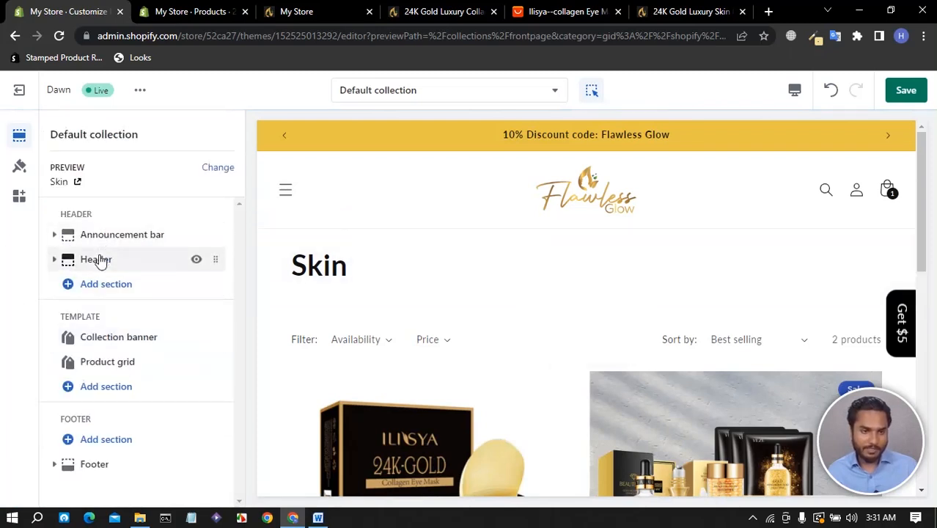
# Hide the Collection banner section of the Default collection template and return to the section list.
pyautogui.click(100, 262)
pyautogui.click(59, 140)
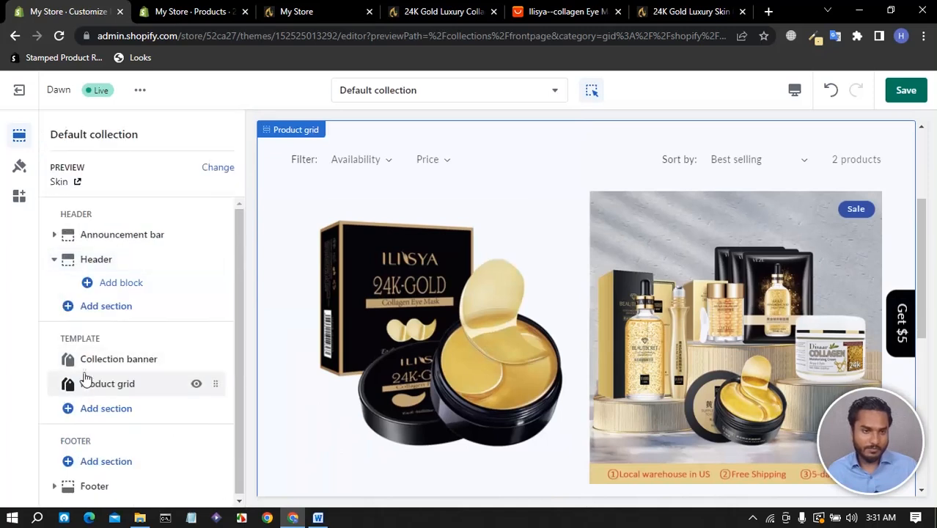
pyautogui.click(110, 366)
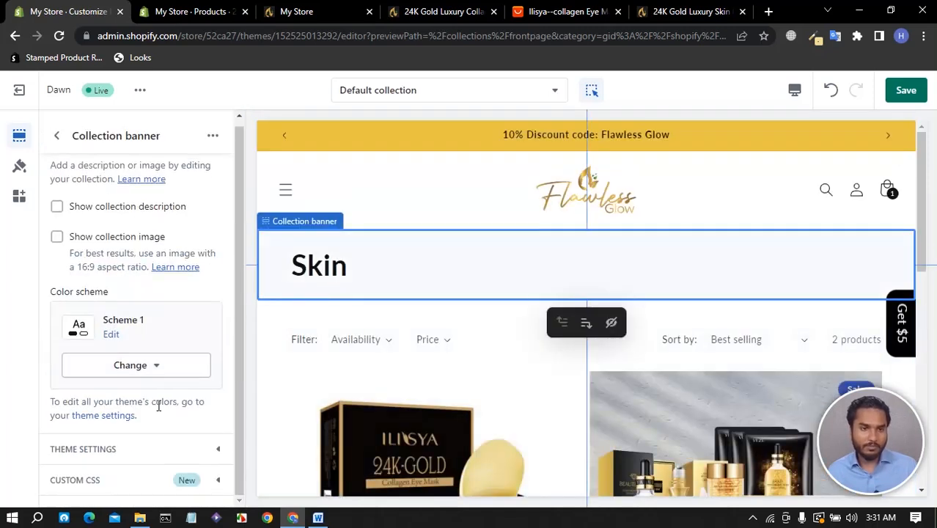
pyautogui.click(213, 139)
pyautogui.click(241, 169)
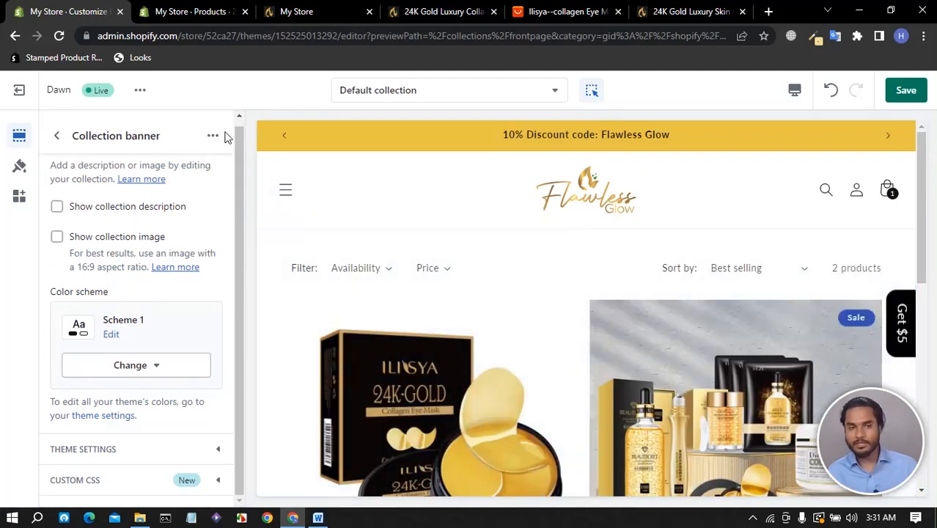
pyautogui.click(58, 138)
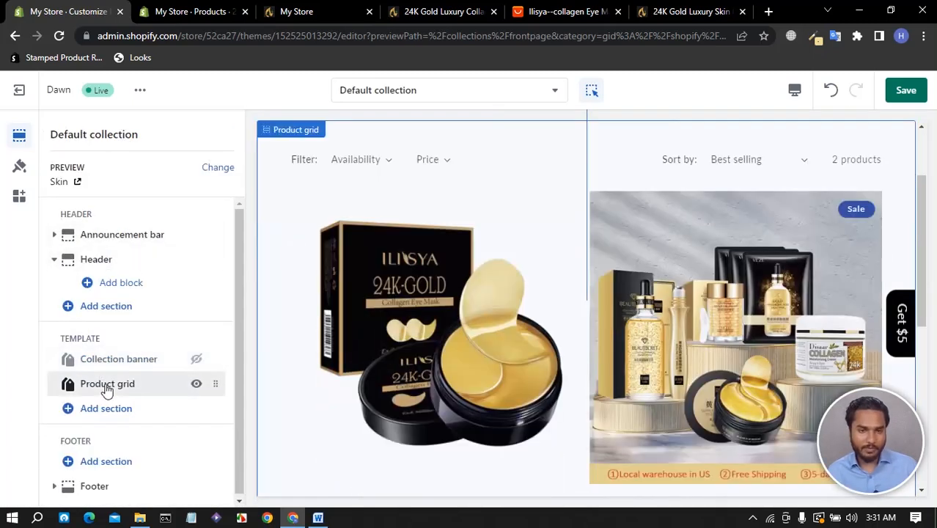
# Open the Product grid settings and examine the product layout on the live store's Shop page.
pyautogui.click(106, 387)
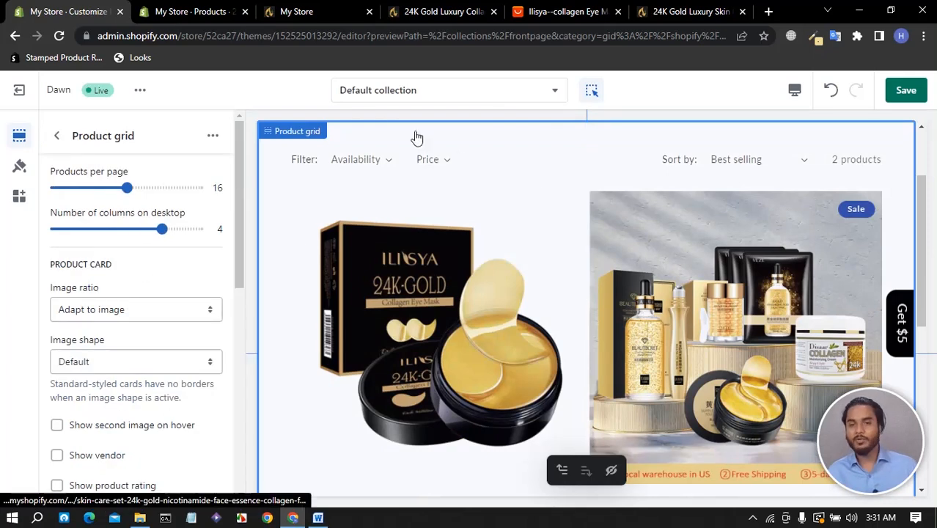
pyautogui.click(308, 14)
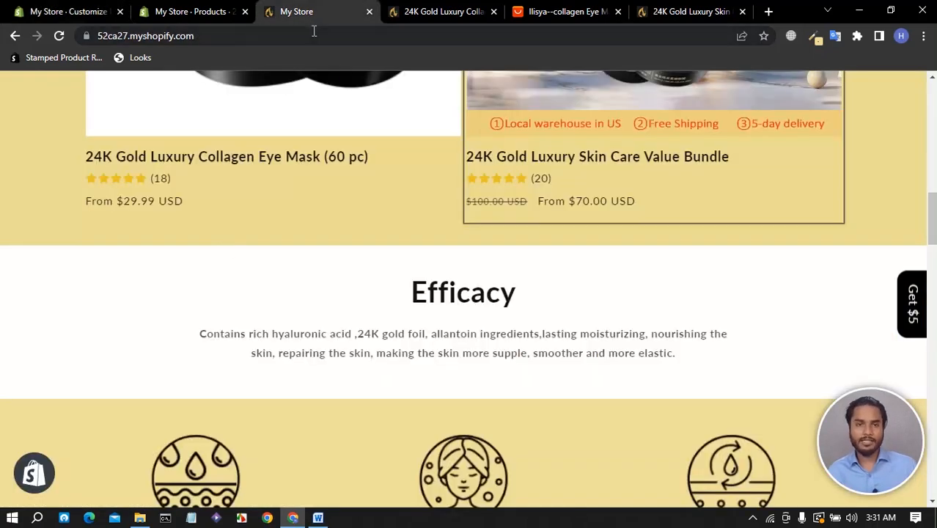
pyautogui.scroll(12, 227, 278)
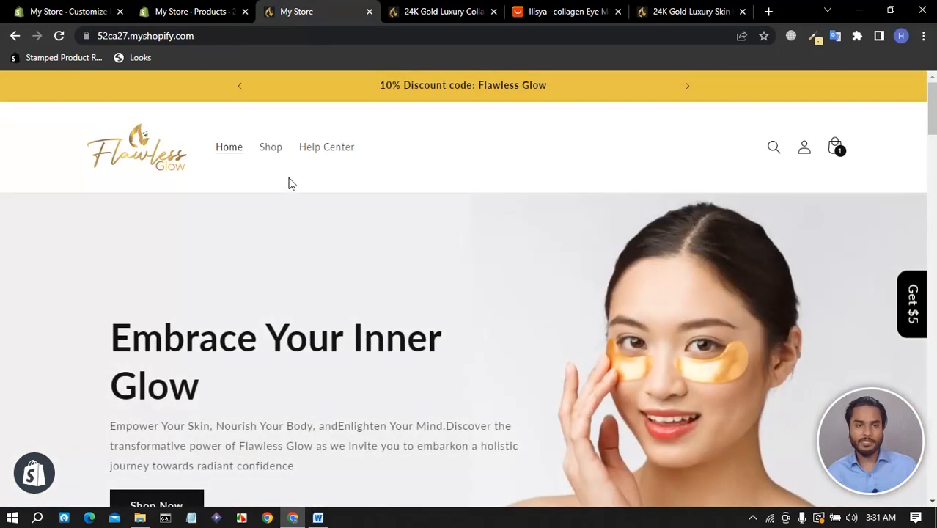
pyautogui.click(278, 151)
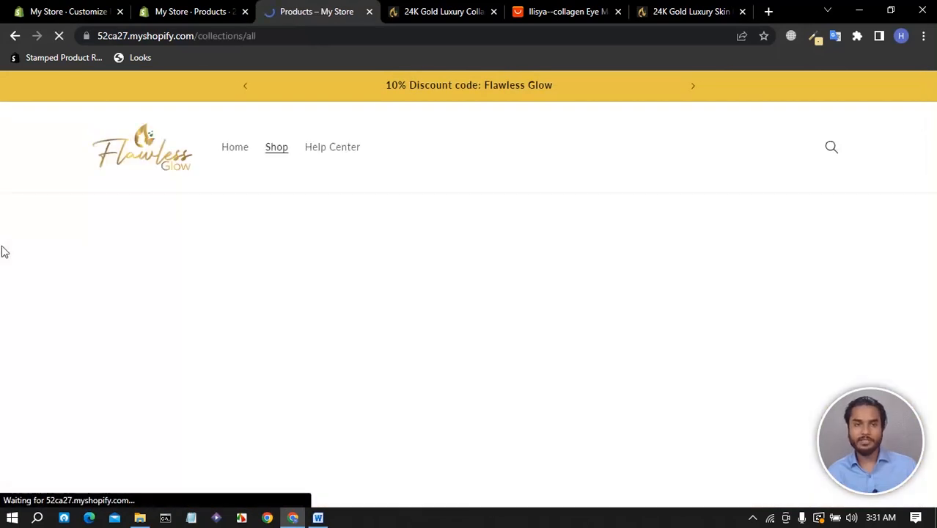
pyautogui.scroll(-3, 227, 219)
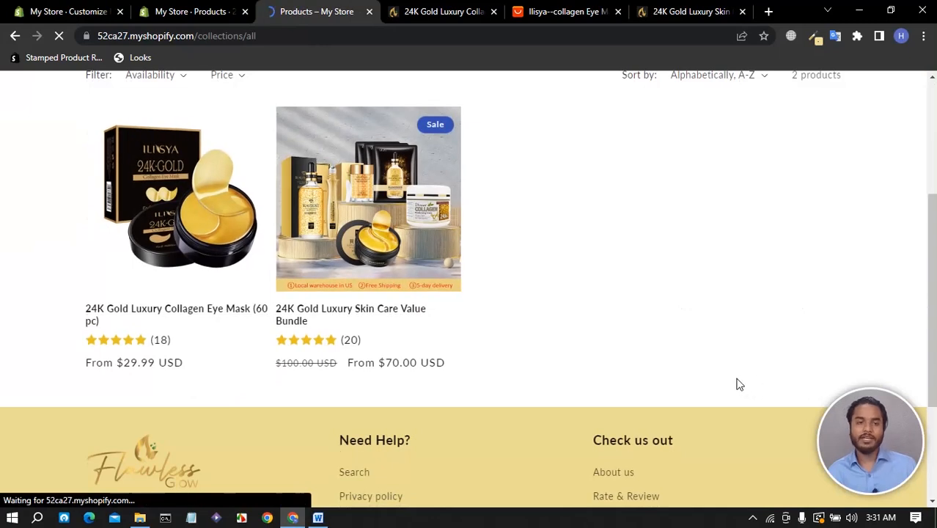
pyautogui.scroll(3, 381, 320)
pyautogui.scroll(-3, 147, 301)
pyautogui.scroll(3, 532, 264)
pyautogui.scroll(-3, 495, 299)
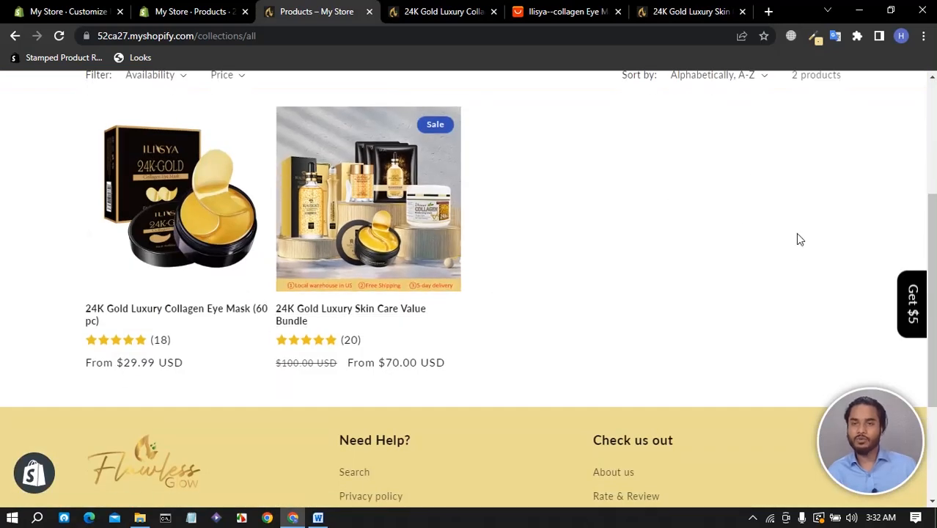
pyautogui.scroll(3, 639, 301)
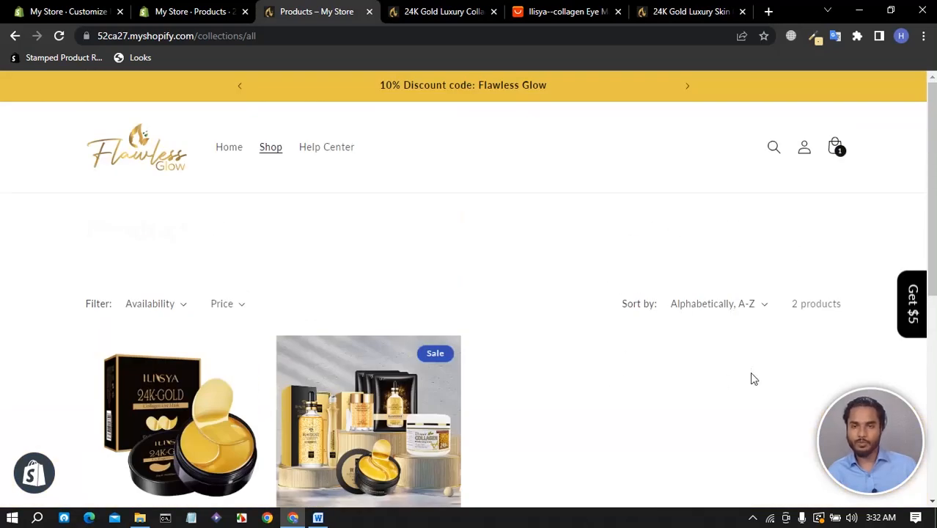
pyautogui.scroll(-3, 753, 378)
pyautogui.click(192, 11)
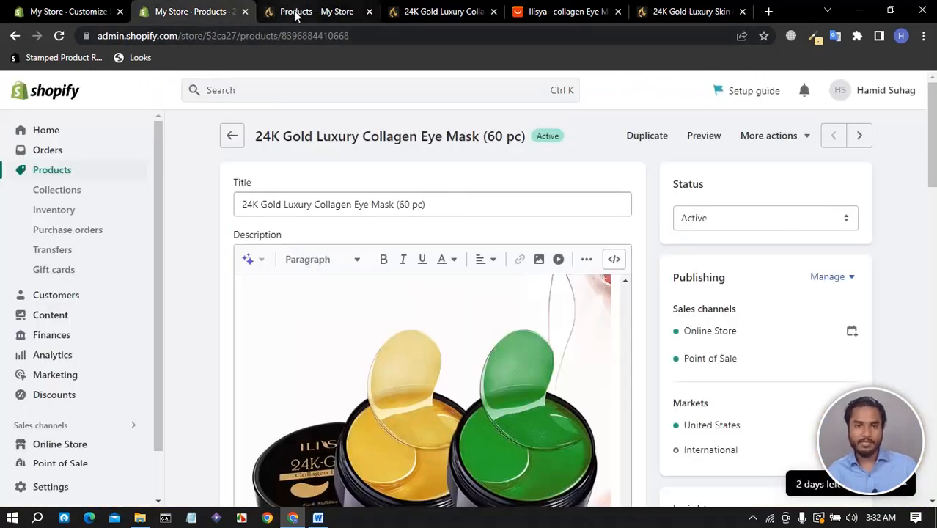
pyautogui.click(296, 11)
# Return to the theme editor and set the Product grid to 8 products per page, 2 desktop columns and a Square image ratio.
pyautogui.click(95, 12)
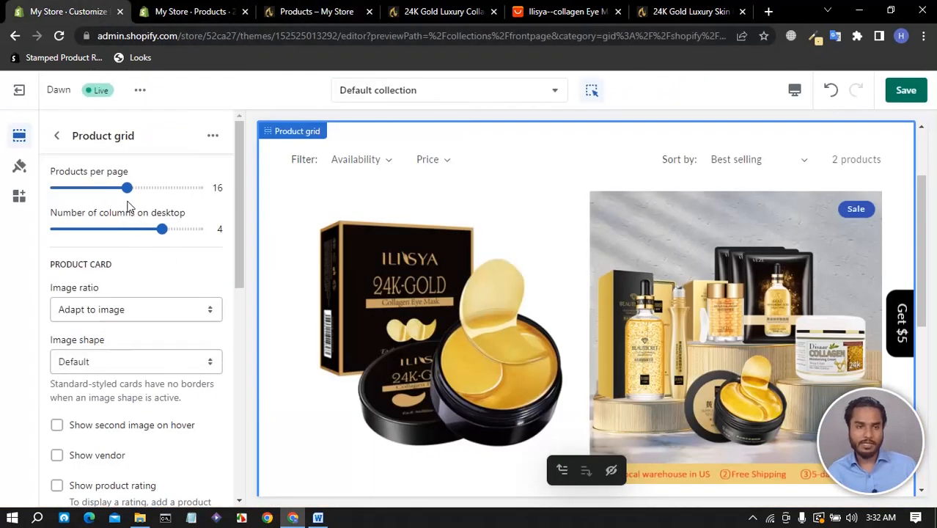
pyautogui.moveTo(128, 190); pyautogui.dragTo(63, 190)
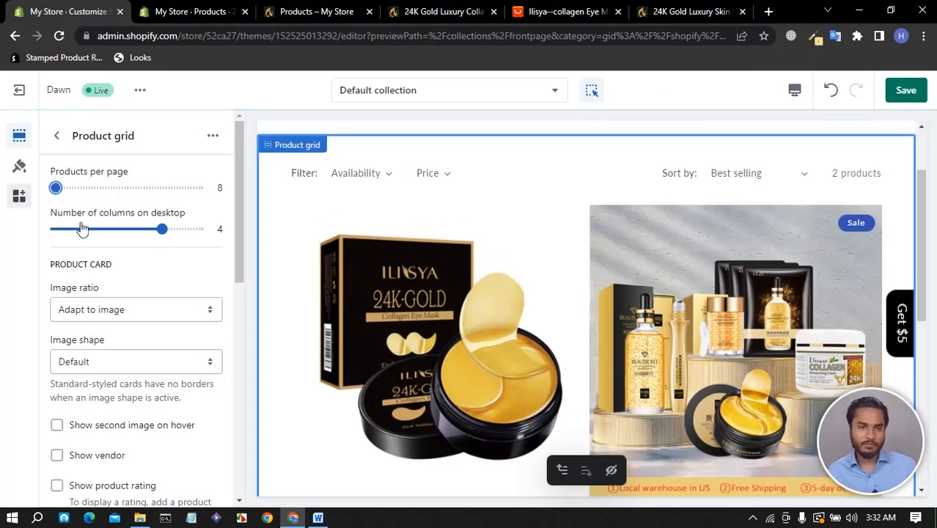
pyautogui.moveTo(162, 232); pyautogui.dragTo(87, 231)
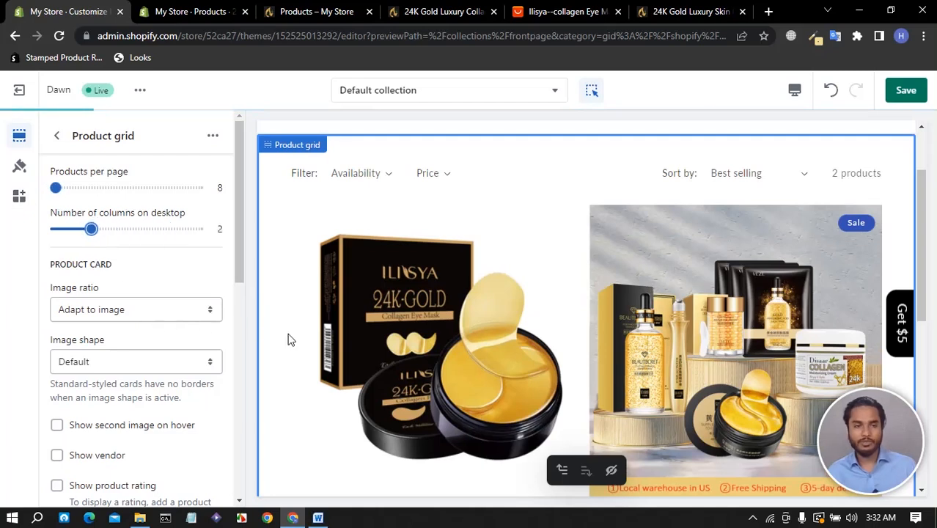
pyautogui.click(98, 312)
pyautogui.click(69, 352)
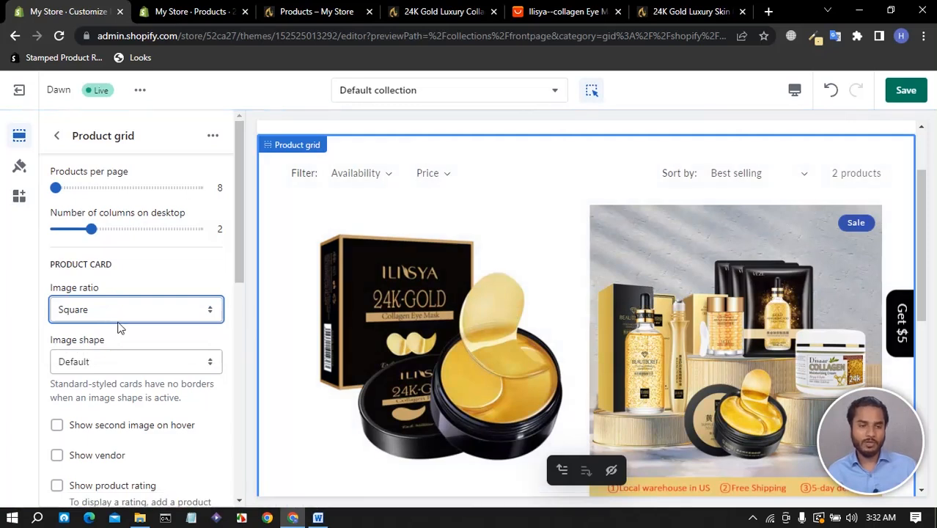
# Keep the Product grid's mobile layout at 2 columns and save the theme changes.
pyautogui.scroll(-5, 120, 328)
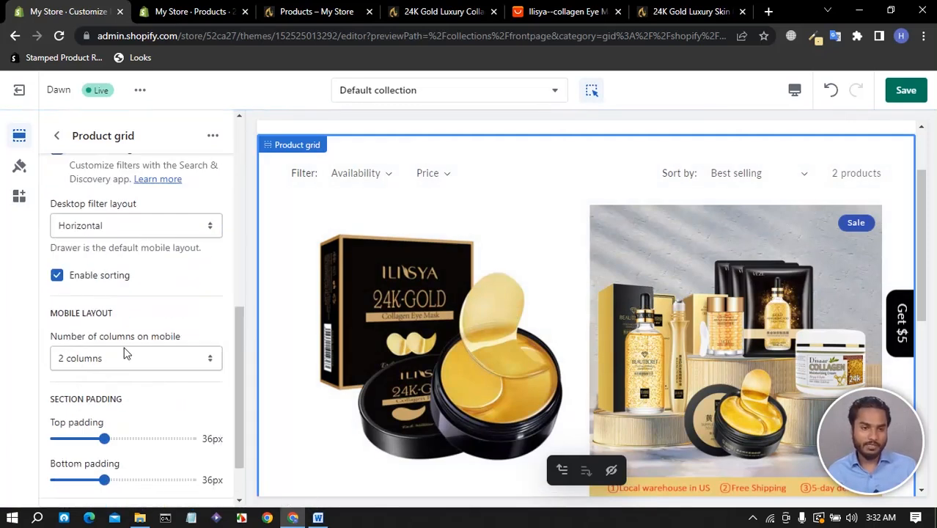
pyautogui.click(109, 360)
pyautogui.click(109, 359)
pyautogui.click(896, 99)
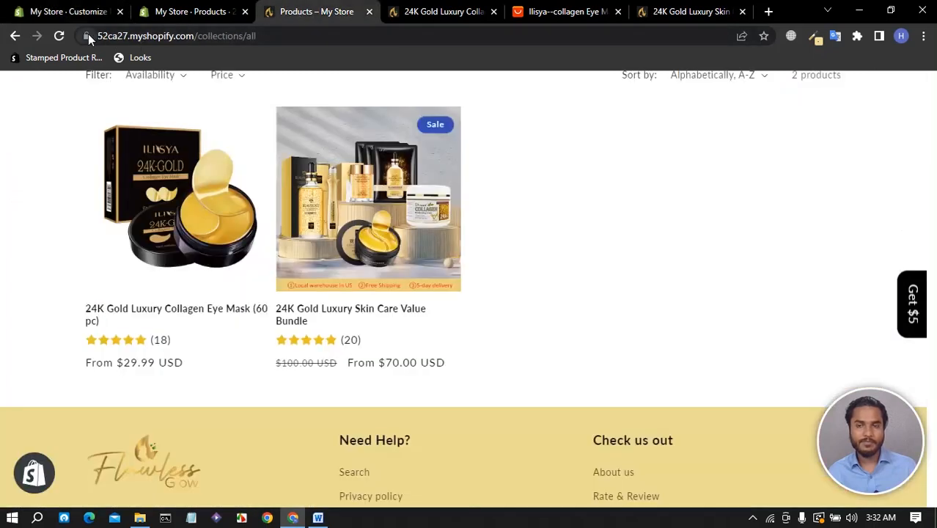
# Reload the live store's Shop page and examine its product grid from the header down to the footer.
pyautogui.click(59, 35)
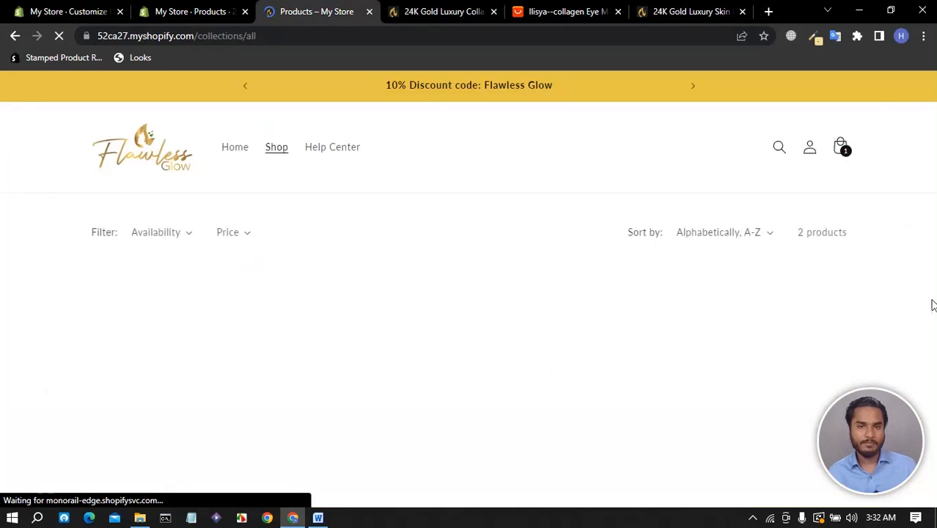
pyautogui.scroll(2, 157, 259)
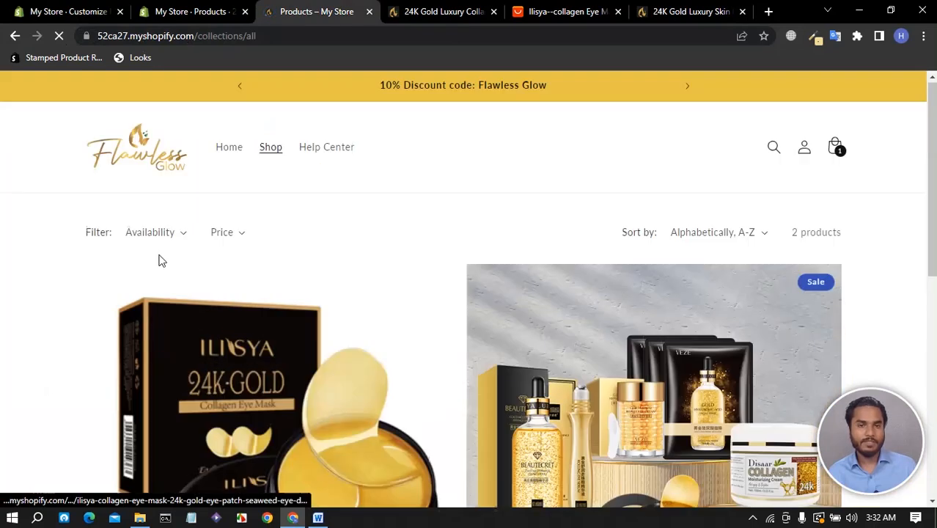
pyautogui.scroll(-6, 184, 209)
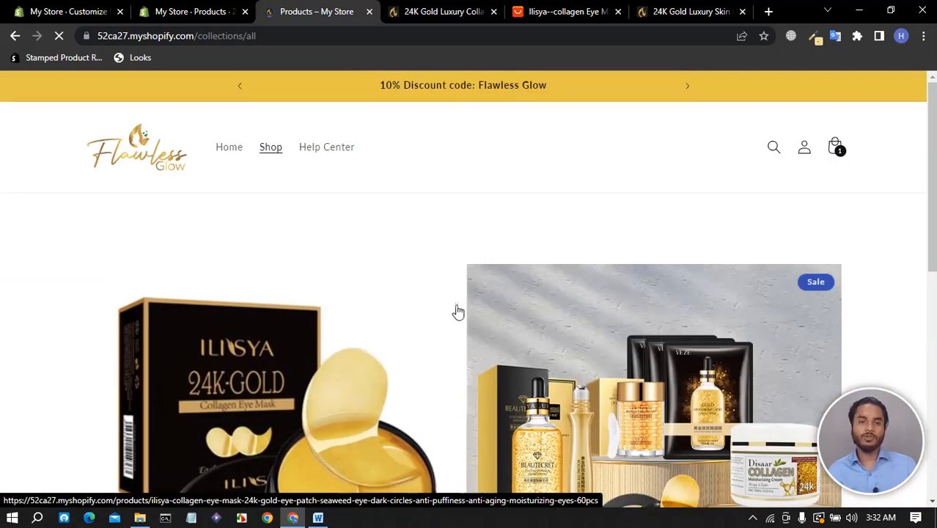
pyautogui.scroll(-3, 638, 334)
pyautogui.scroll(-3, 640, 334)
pyautogui.scroll(6, 140, 310)
pyautogui.scroll(-3, 110, 264)
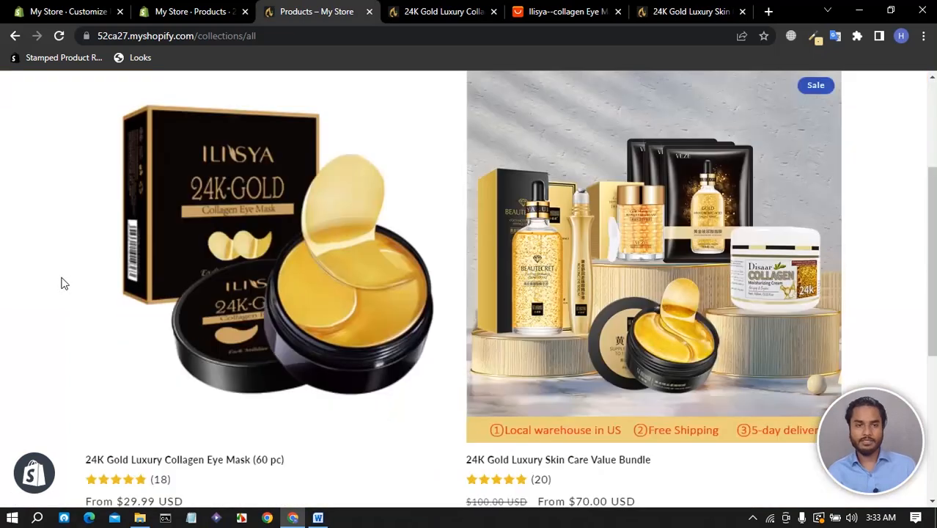
pyautogui.scroll(-3, 128, 297)
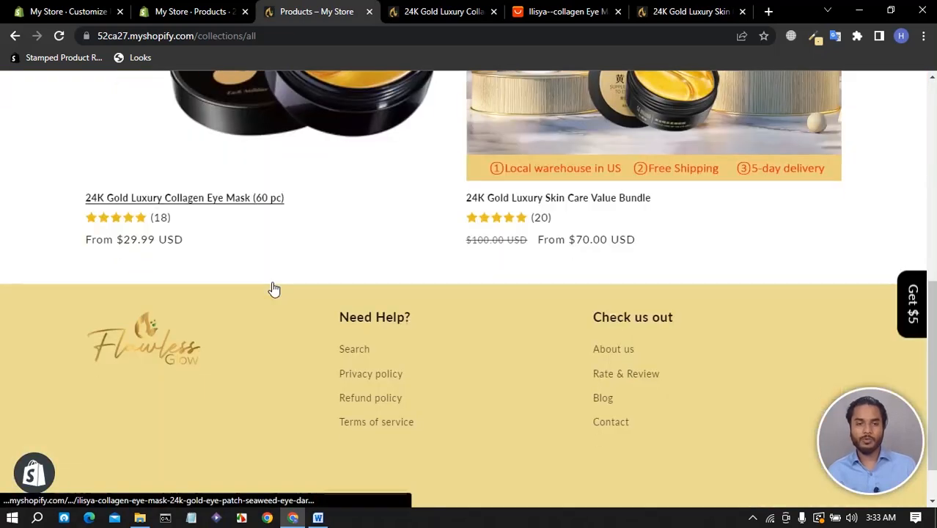
pyautogui.scroll(9, 255, 317)
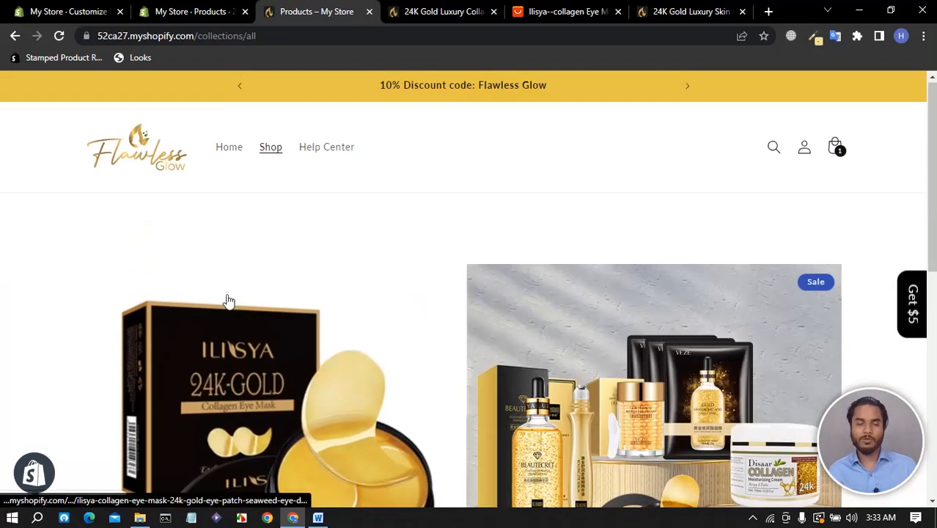
pyautogui.scroll(-9, 470, 220)
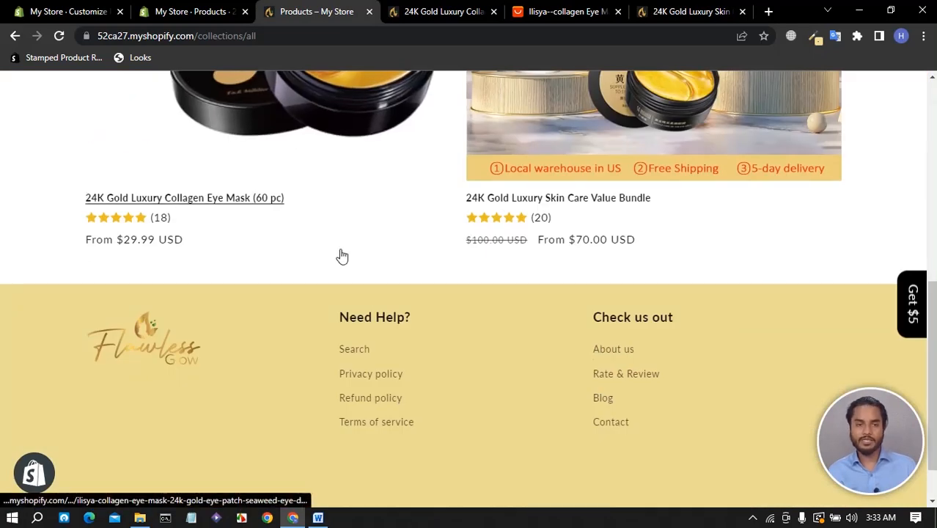
pyautogui.scroll(9, 121, 299)
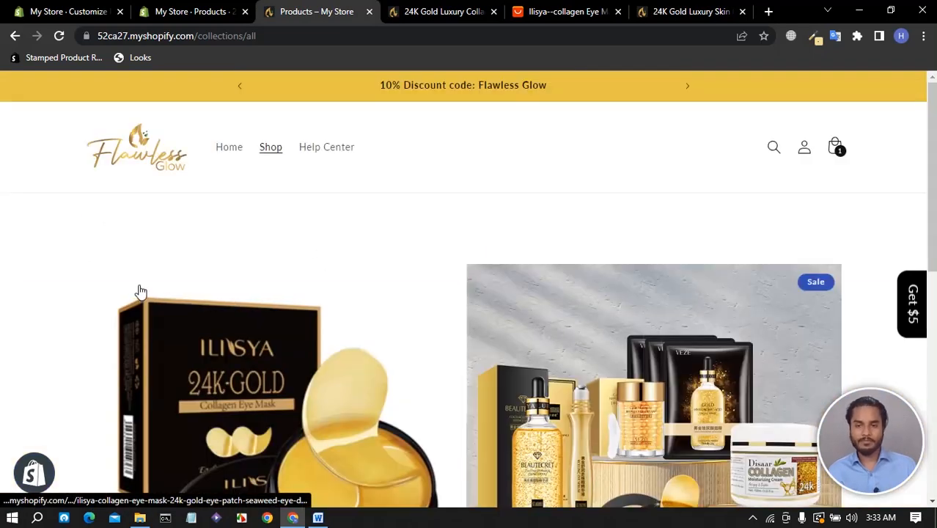
# Open the live store's Home page and review its sections from the hero banner down to the footer.
pyautogui.click(227, 150)
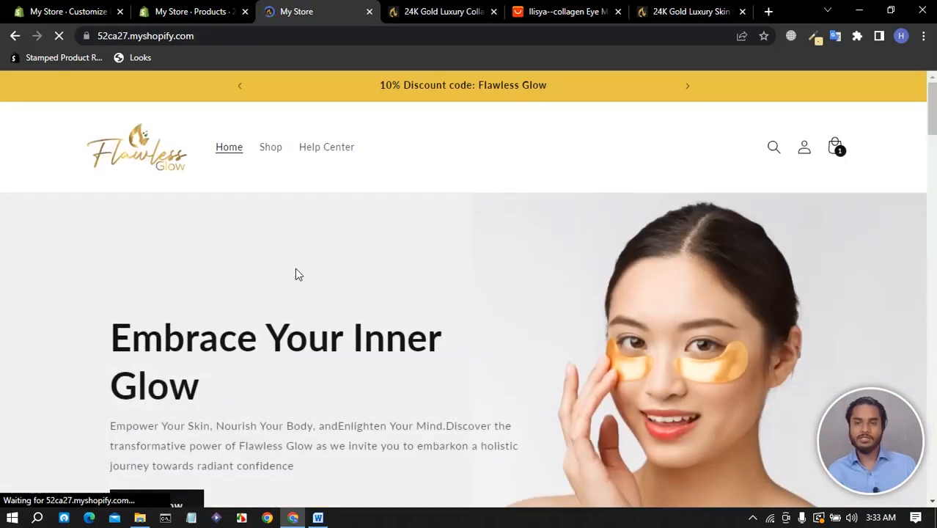
pyautogui.scroll(-20, 299, 275)
pyautogui.scroll(-8, 300, 272)
pyautogui.scroll(-6, 300, 269)
pyautogui.scroll(-12, 300, 267)
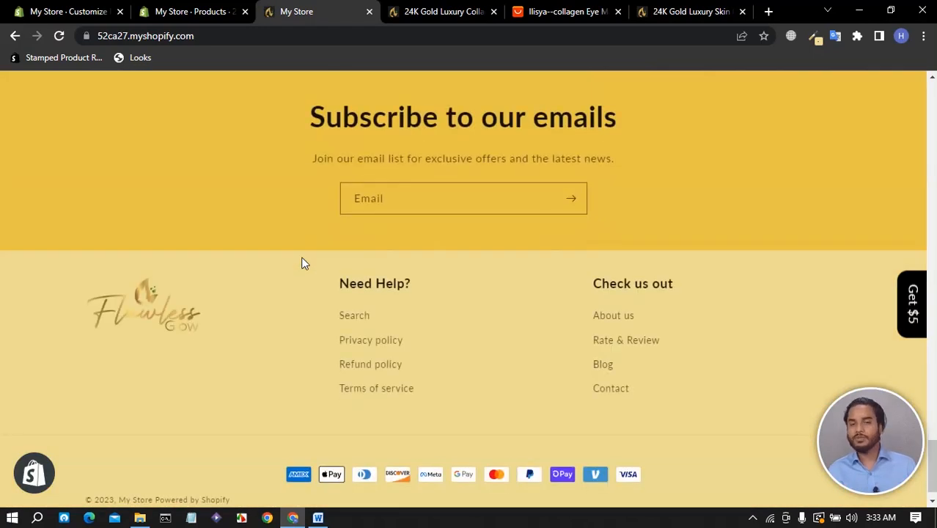
pyautogui.scroll(-1, 304, 263)
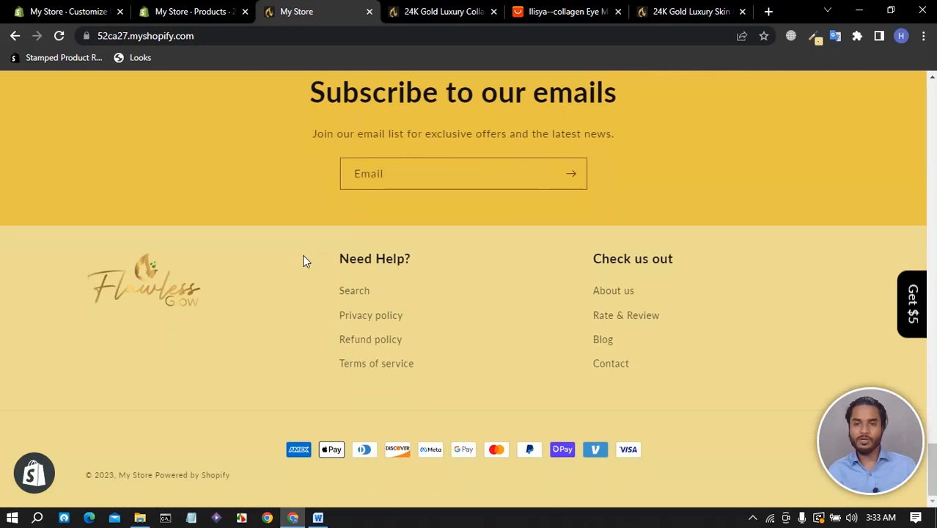
pyautogui.scroll(20, 303, 255)
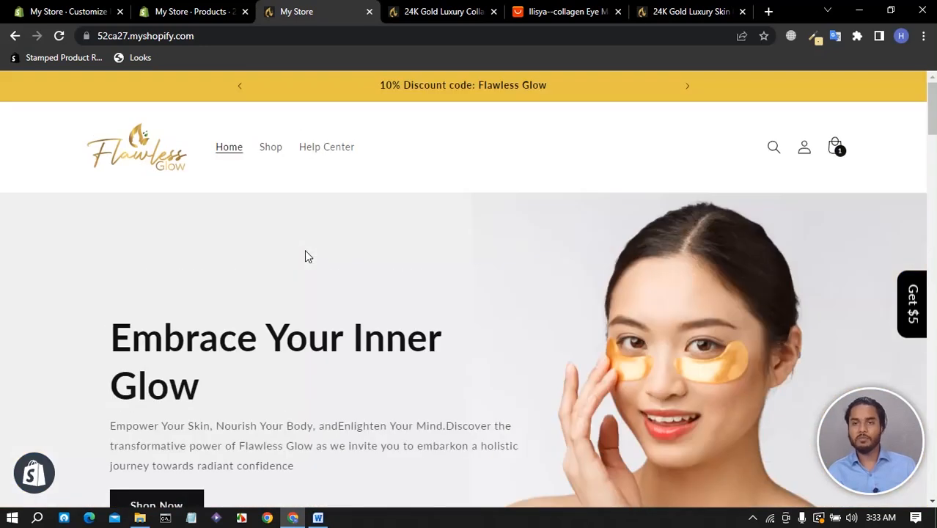
pyautogui.scroll(-10, 307, 256)
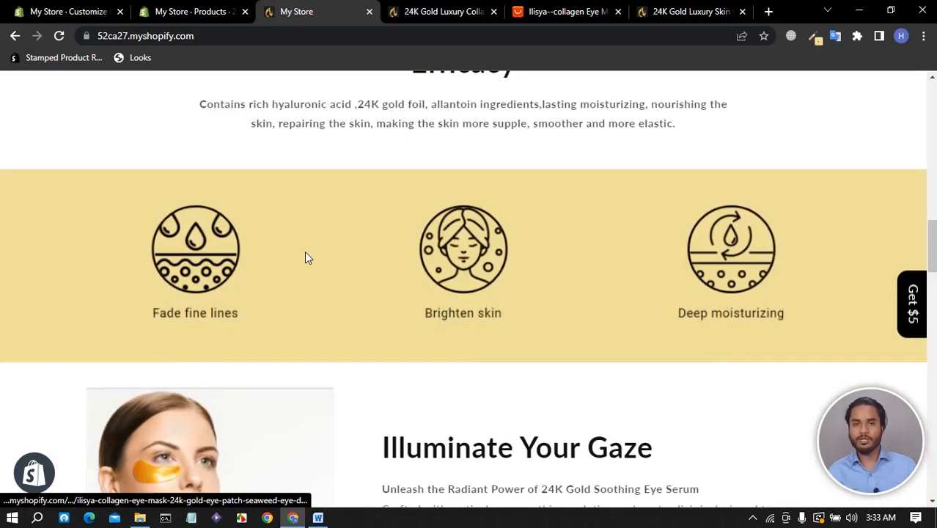
pyautogui.scroll(-3, 306, 257)
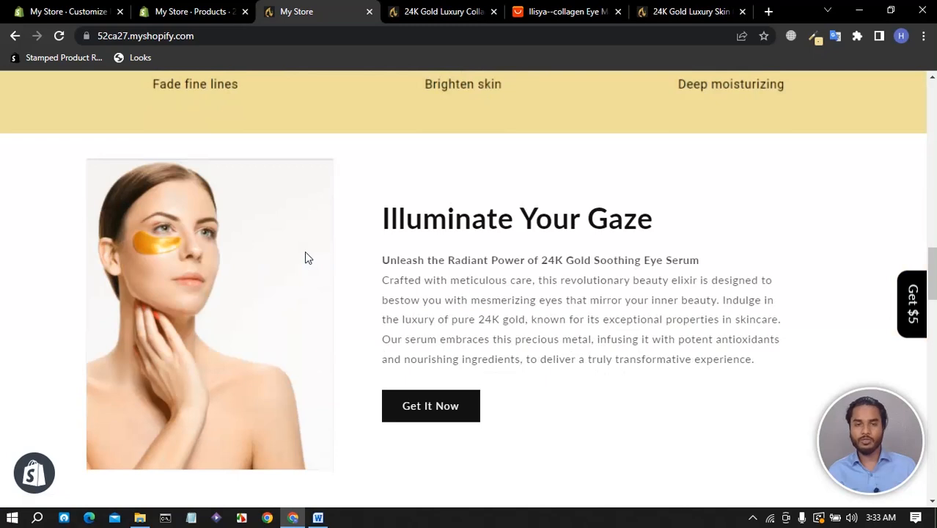
pyautogui.scroll(-12, 306, 258)
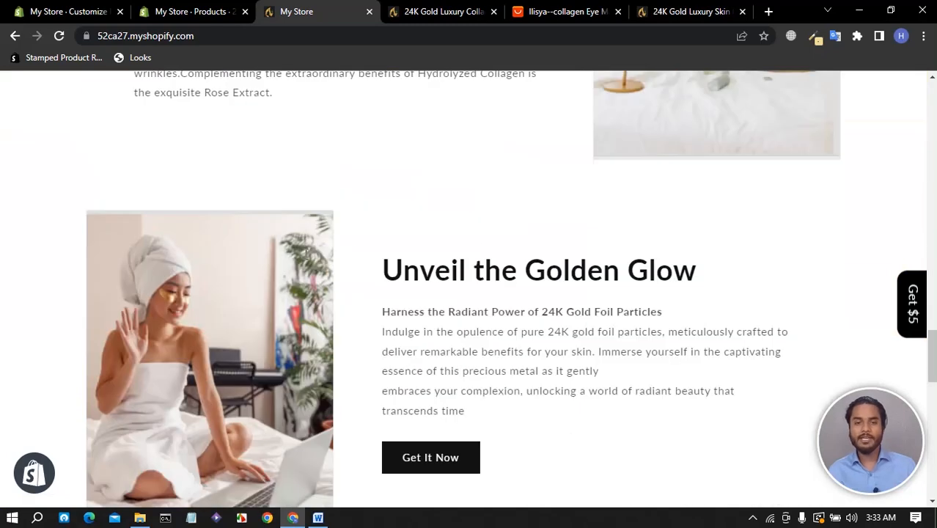
pyautogui.scroll(20, 307, 261)
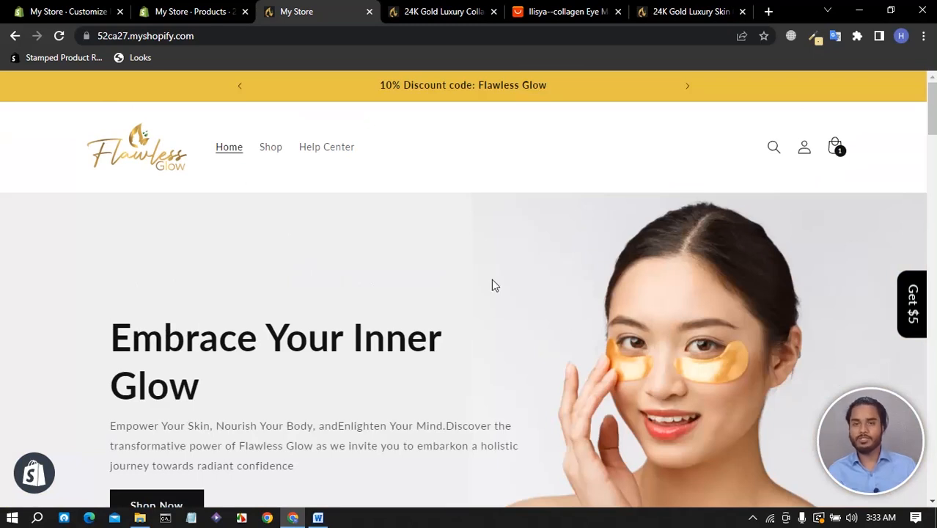
pyautogui.scroll(-5, 471, 293)
pyautogui.scroll(-5, 345, 310)
pyautogui.scroll(-5, 346, 307)
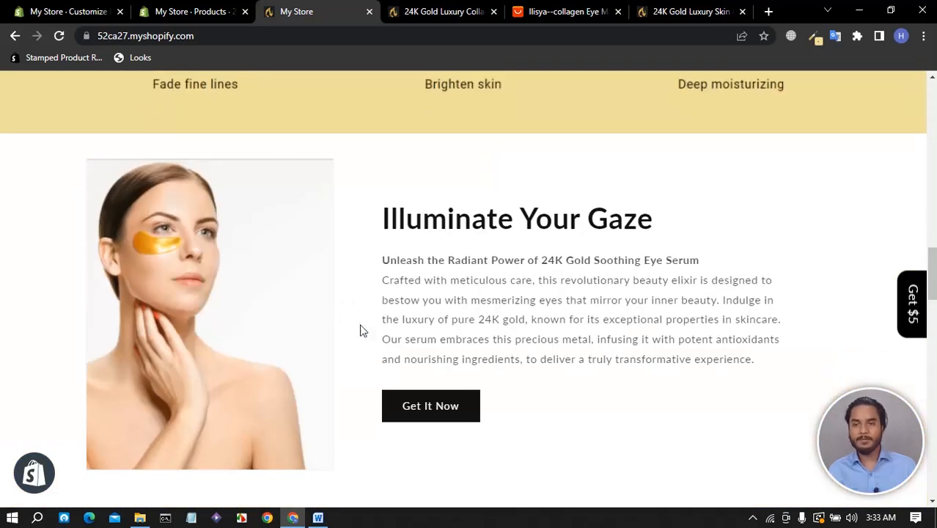
# Finish reviewing the live Home page down to the footer, then view and close the Get $5 referral popup.
pyautogui.scroll(-10, 182, 354)
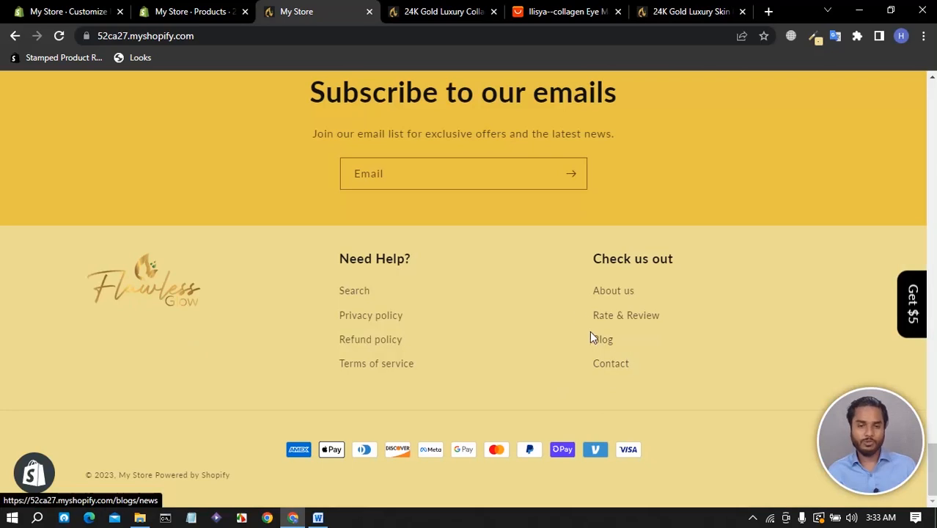
pyautogui.scroll(20, 304, 246)
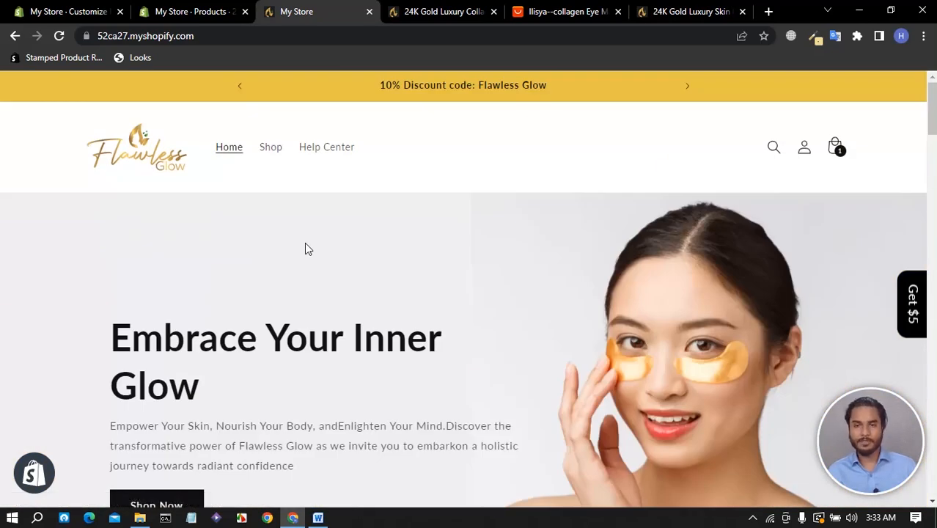
pyautogui.click(913, 314)
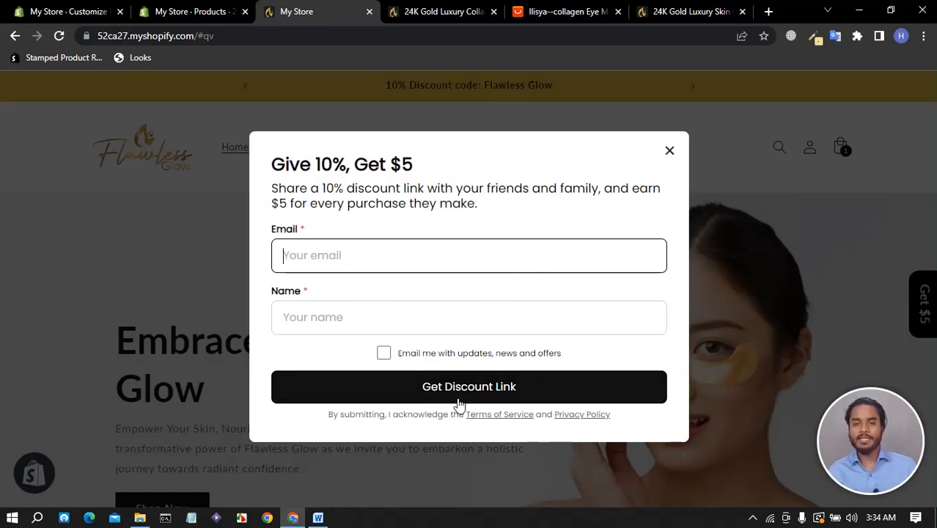
pyautogui.click(669, 151)
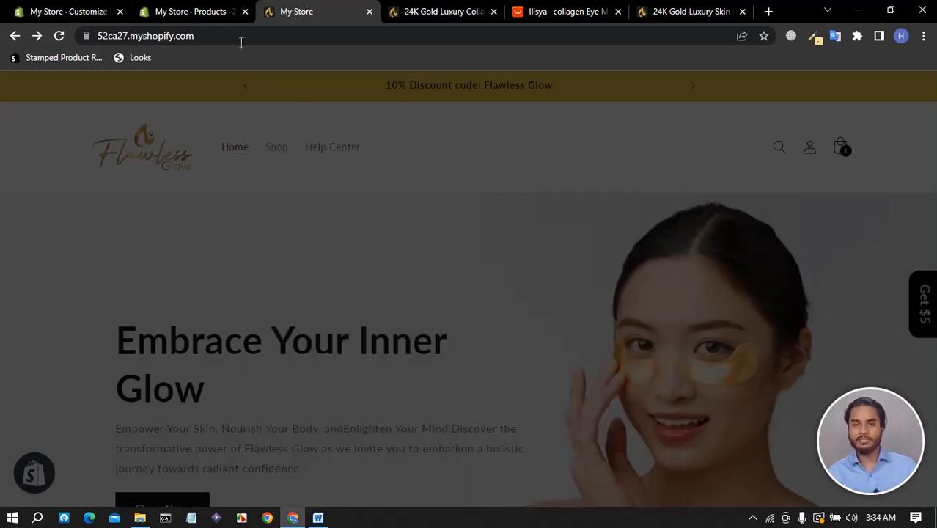
# Return to the store admin and open the installed Loox Product Reviews & Photos app's dashboard.
pyautogui.click(219, 16)
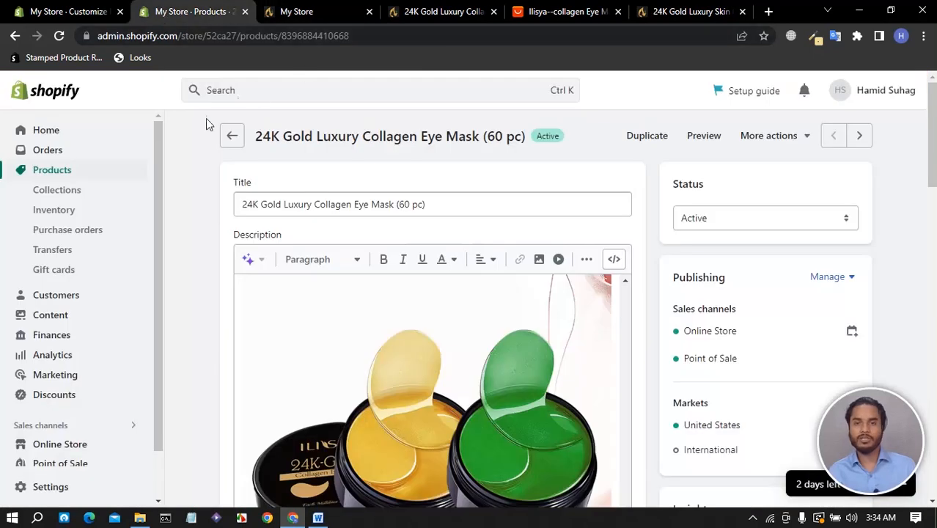
pyautogui.scroll(-2, 51, 352)
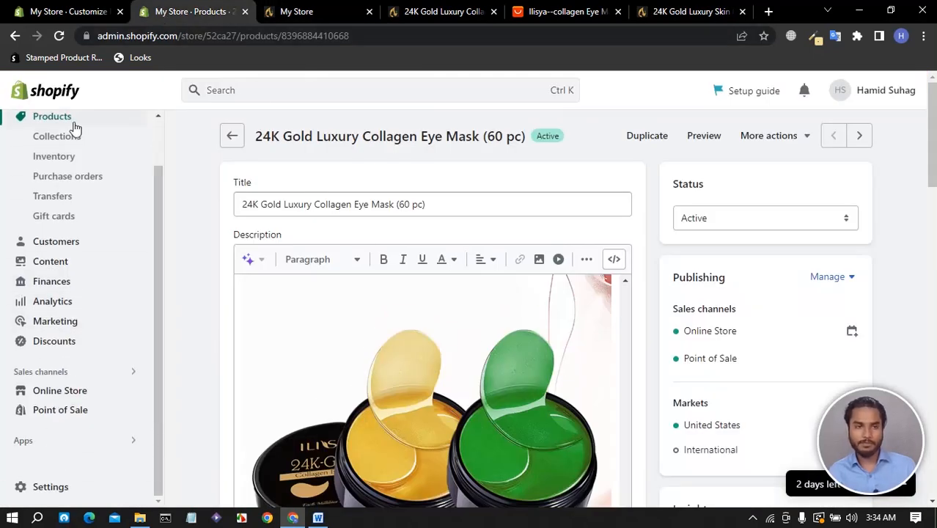
pyautogui.scroll(-10, 35, 328)
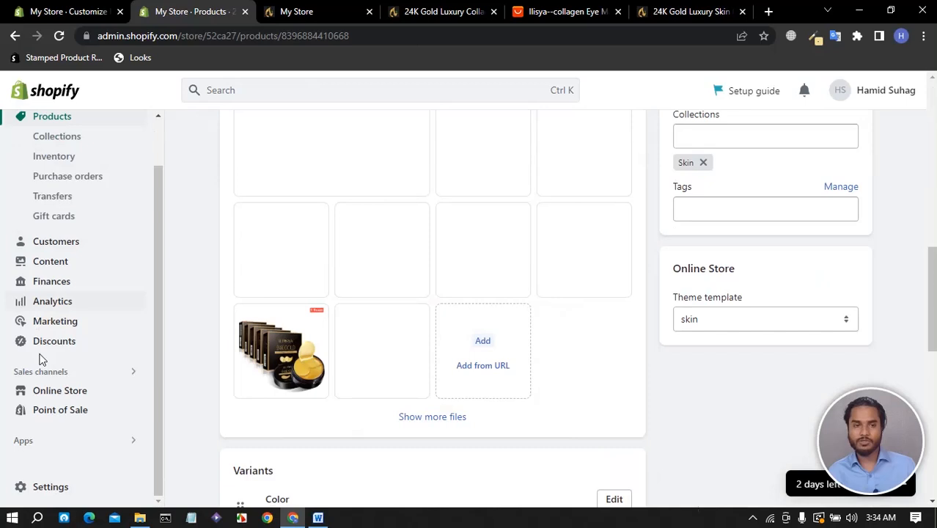
pyautogui.click(38, 440)
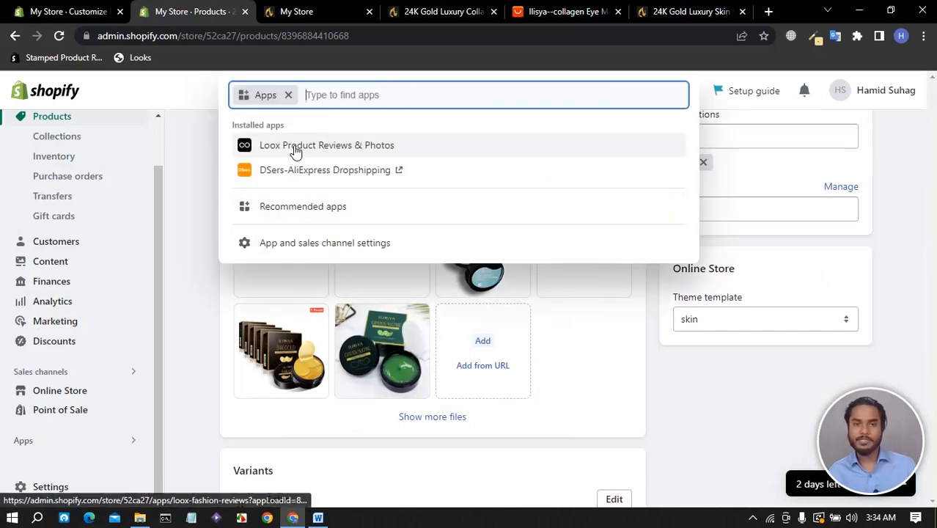
pyautogui.press('Return')
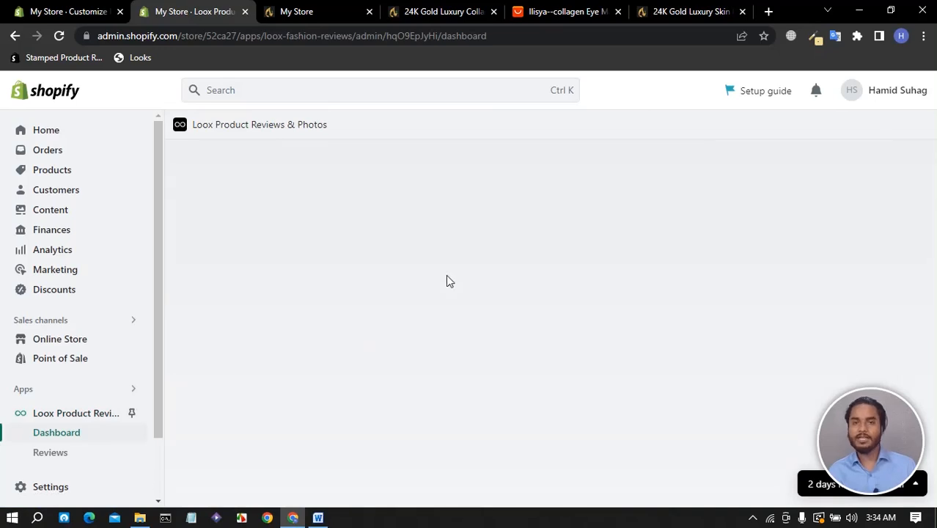
pyautogui.click(296, 11)
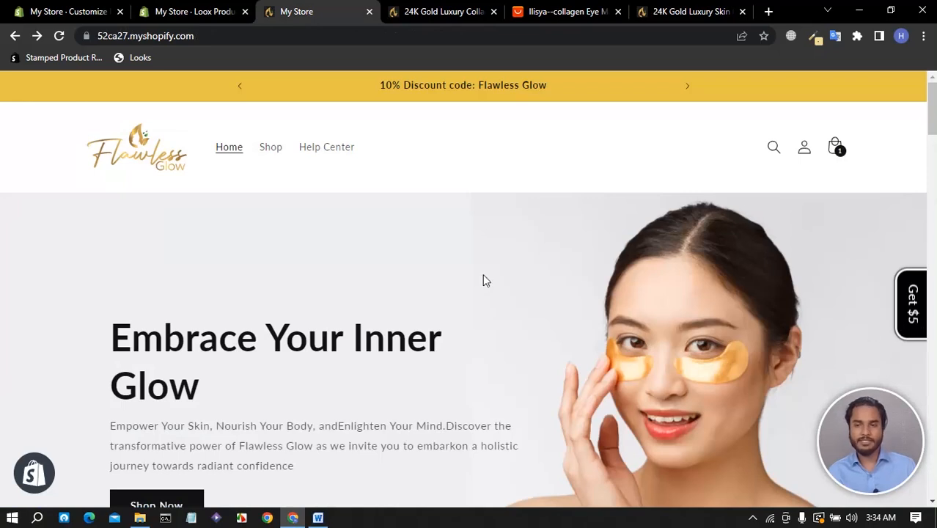
pyautogui.click(77, 11)
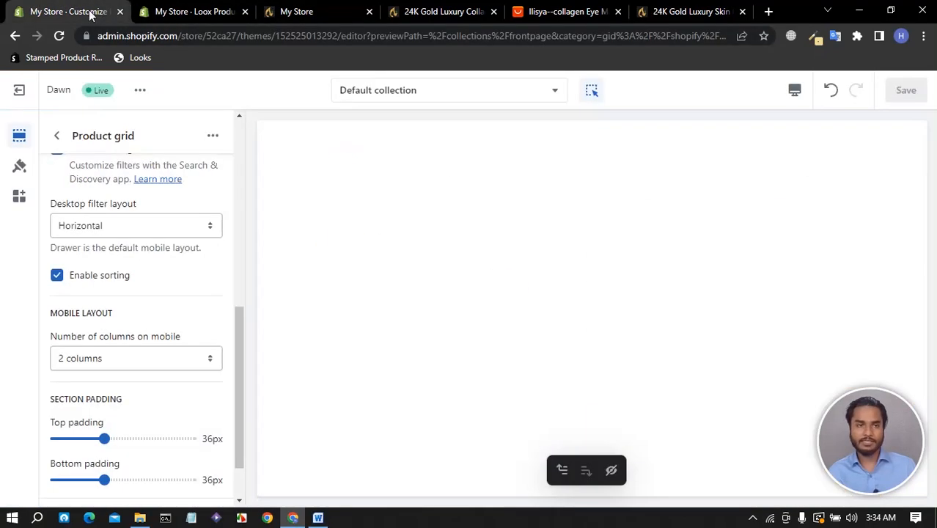
pyautogui.click(194, 11)
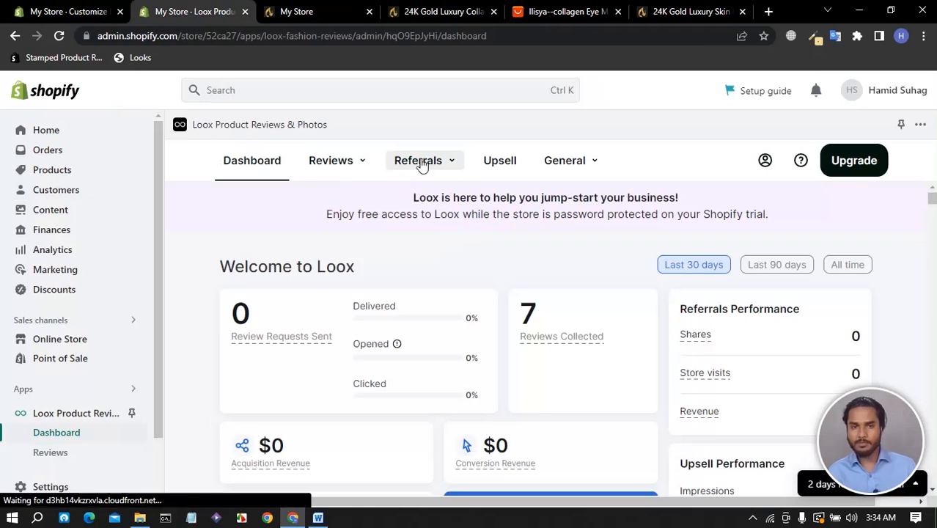
# Look through Loox's referral Widgets, Offer and Settings pages, including the incentive types and discount amounts.
pyautogui.click(417, 161)
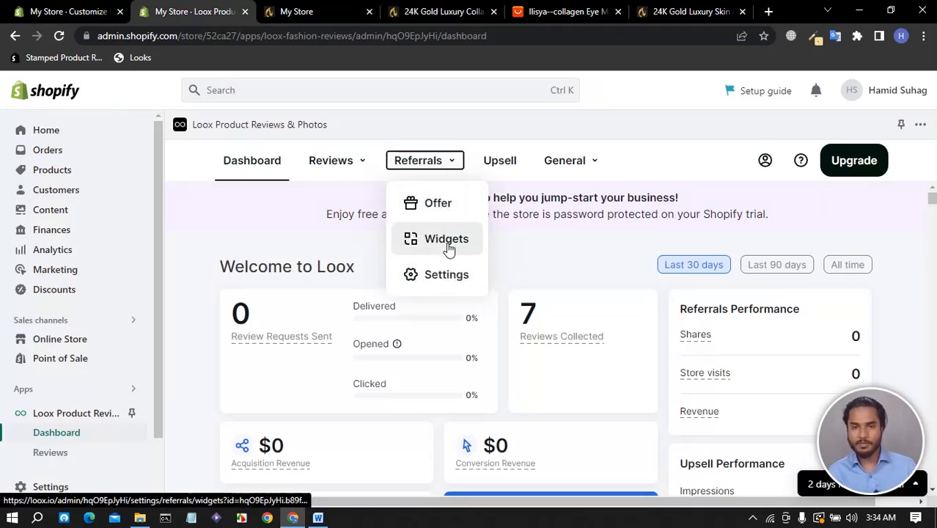
pyautogui.click(447, 240)
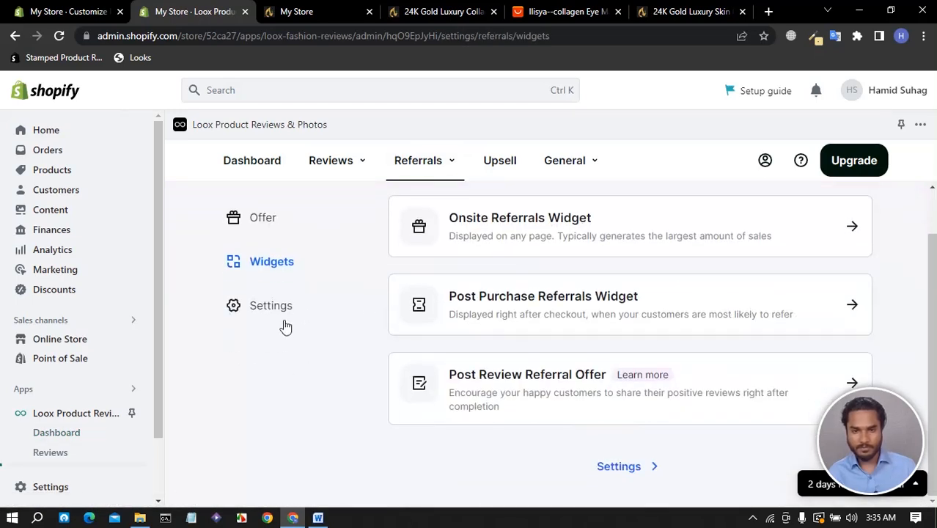
pyautogui.click(284, 308)
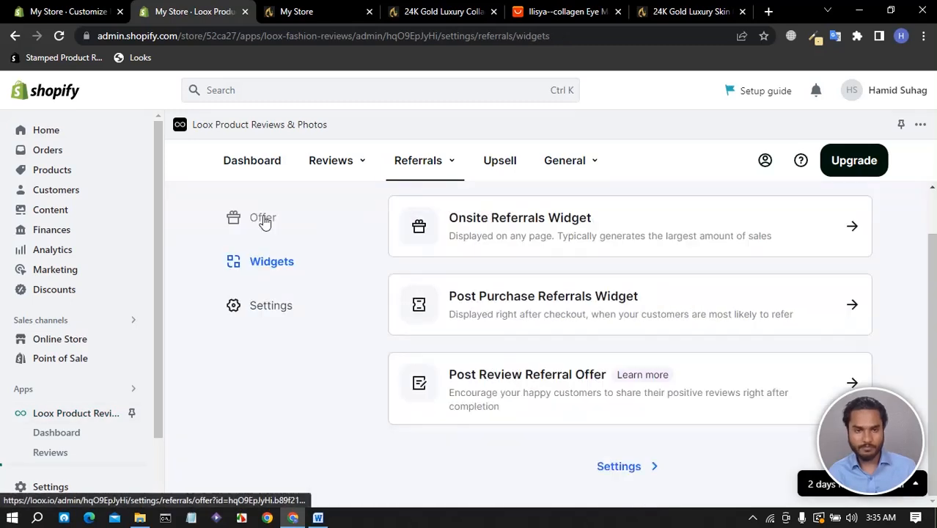
pyautogui.click(265, 218)
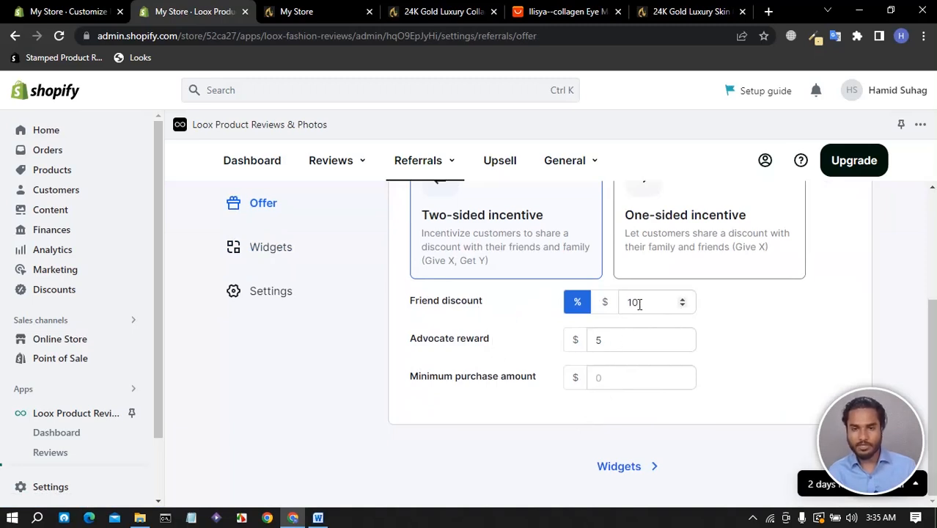
pyautogui.scroll(3, 594, 335)
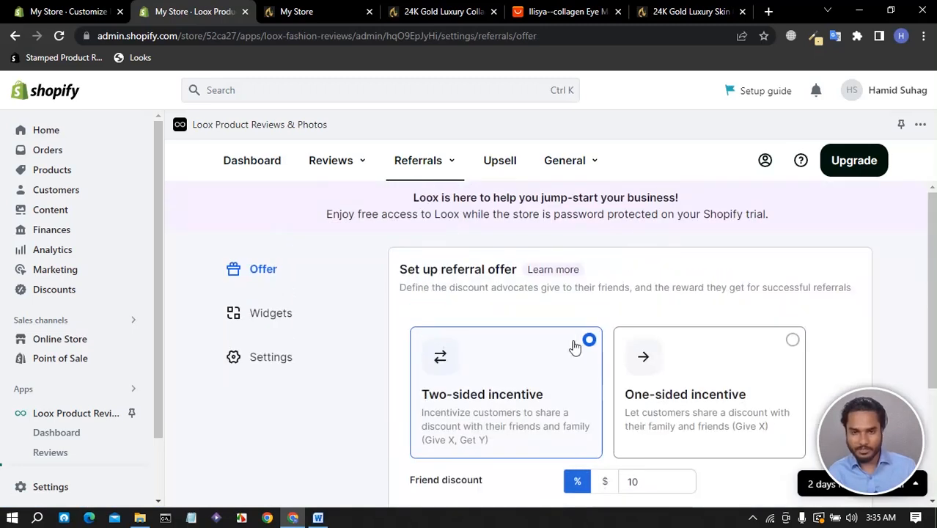
pyautogui.click(283, 359)
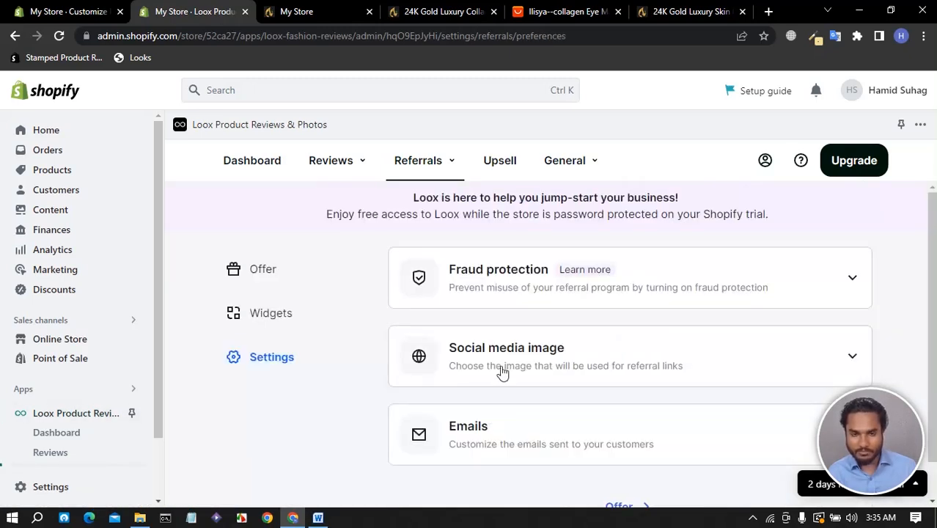
# Open the Onsite Referrals Widget from the referral widgets and deactivate it.
pyautogui.click(272, 314)
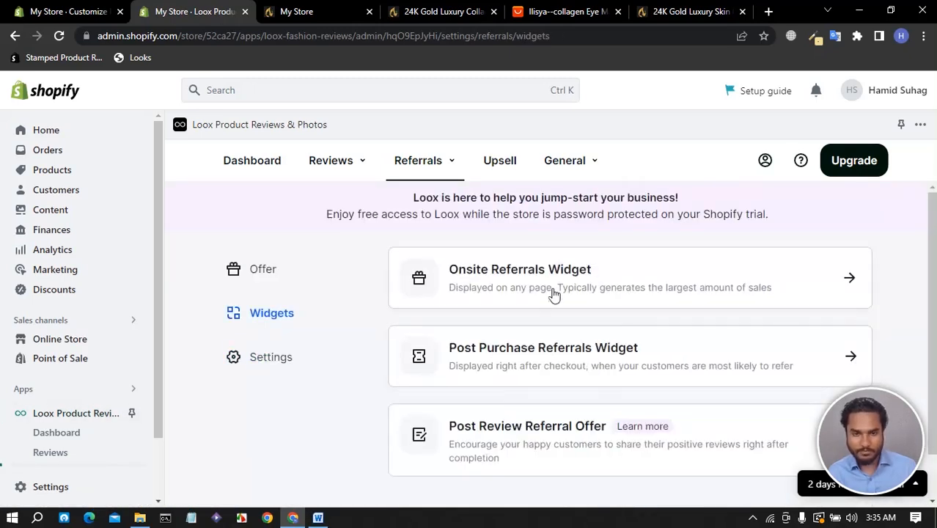
pyautogui.click(499, 282)
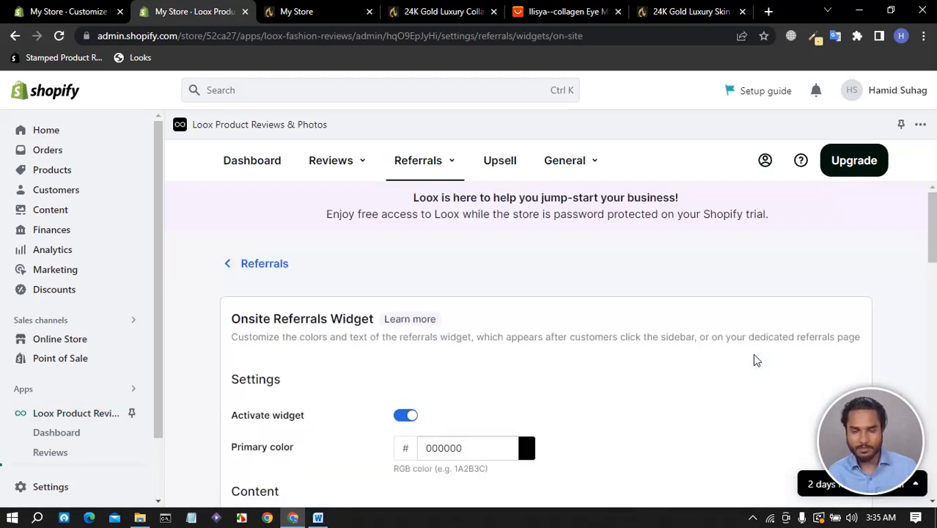
pyautogui.scroll(-3, 349, 351)
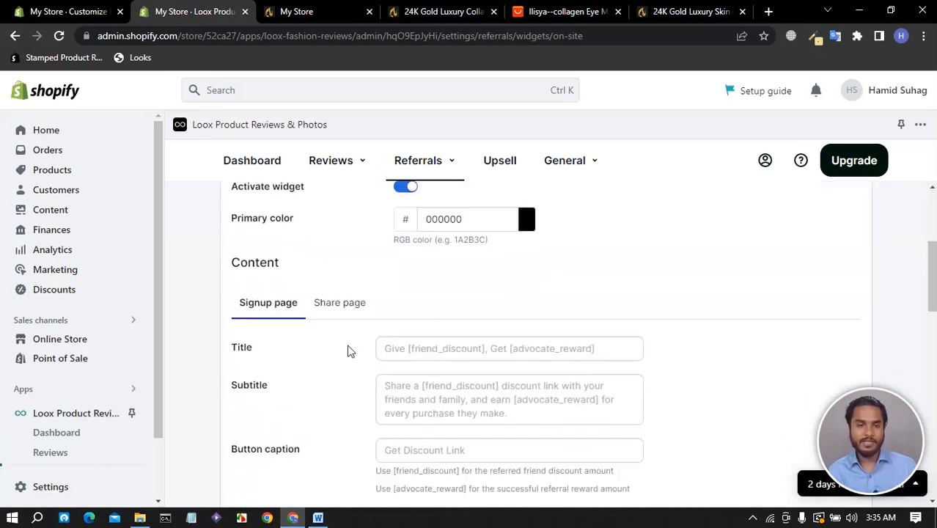
pyautogui.click(408, 188)
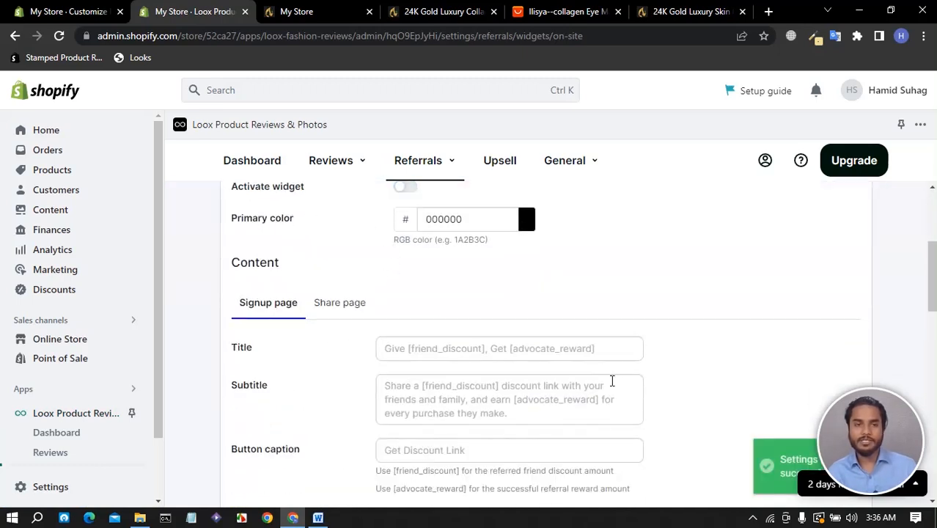
# Reload the live store's Home page and check it for the Get $5 referral button.
pyautogui.click(334, 11)
pyautogui.click(59, 36)
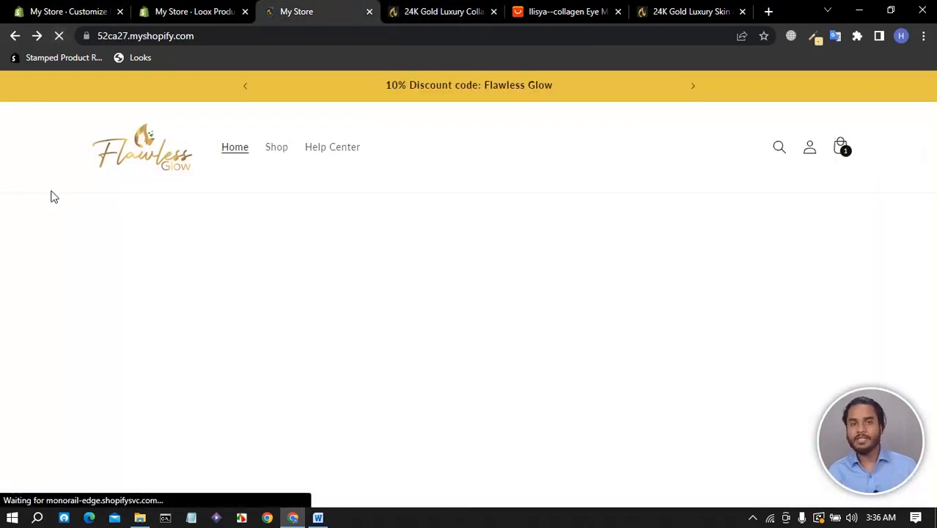
pyautogui.scroll(-3, 498, 281)
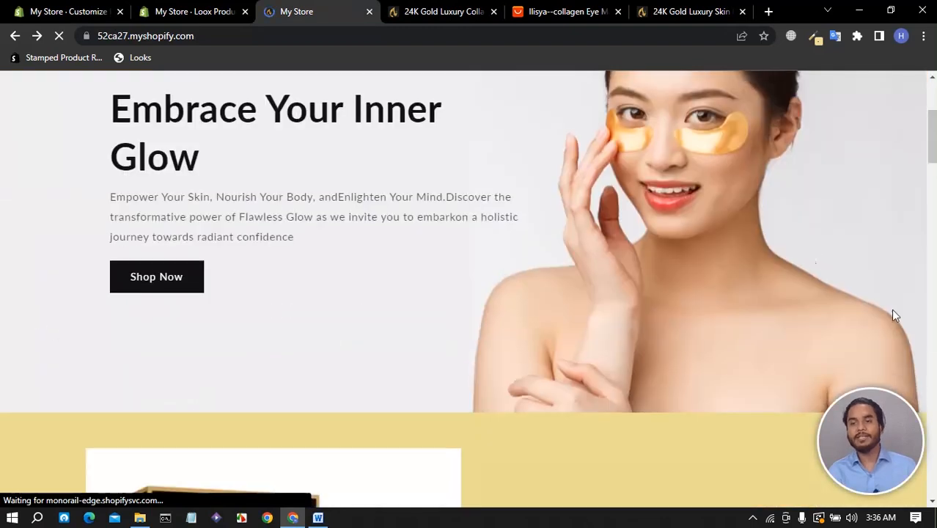
pyautogui.scroll(-5, 872, 304)
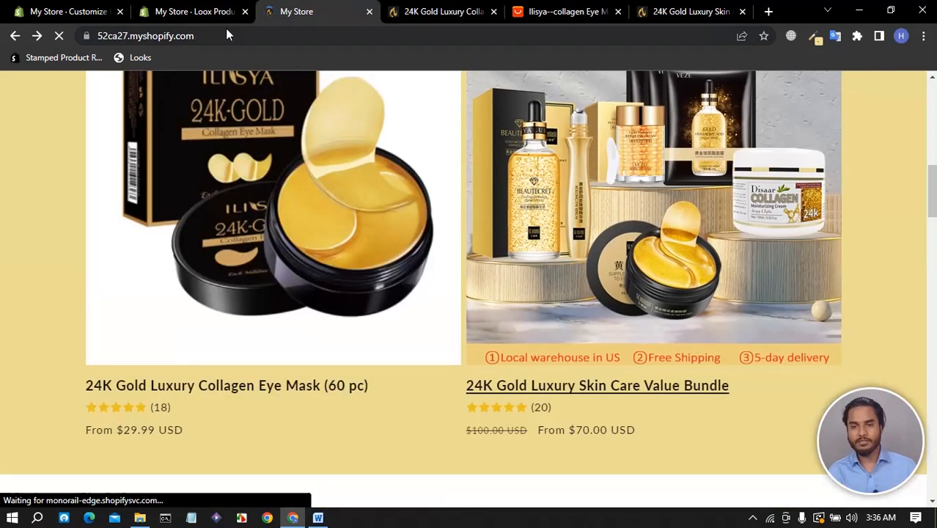
# Examine the Onsite Referrals Widget page in Loox, including the sidebar button's position, text, colors and display pages.
pyautogui.click(194, 12)
pyautogui.scroll(-5, 597, 333)
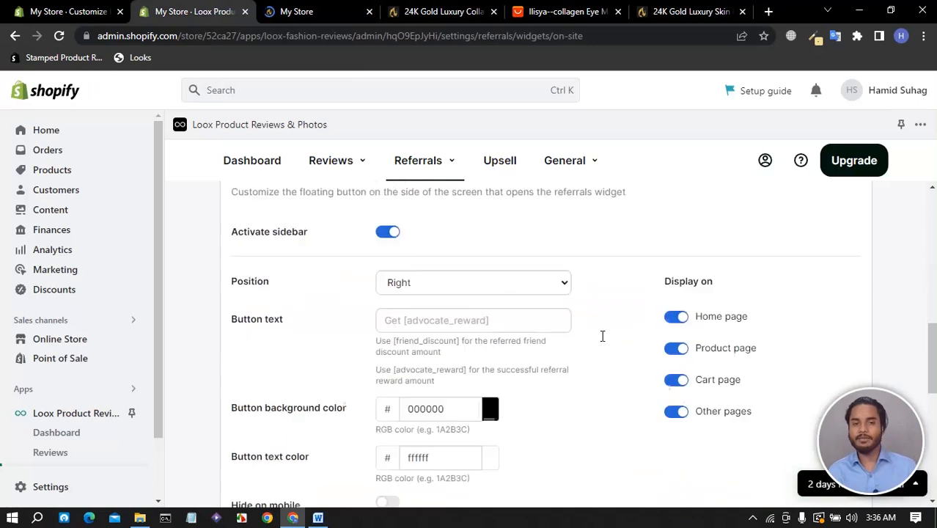
pyautogui.scroll(-1, 602, 334)
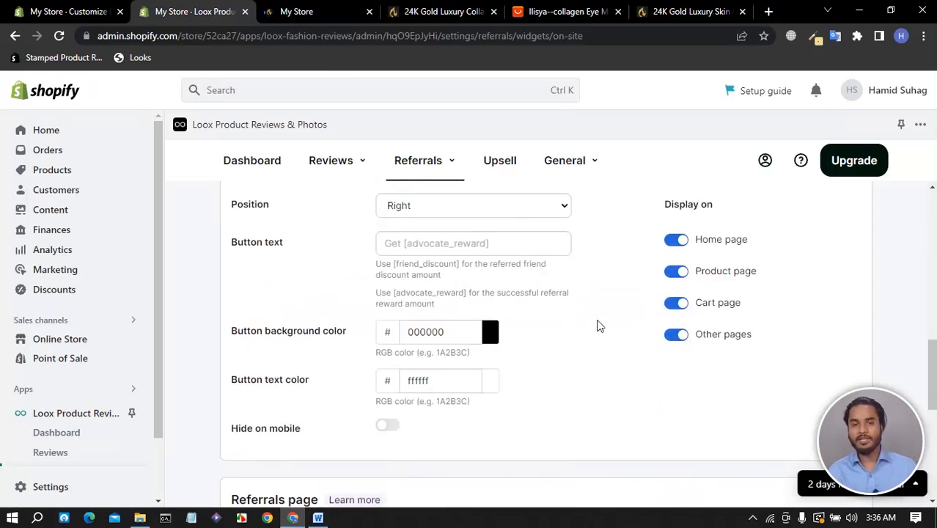
pyautogui.scroll(3, 597, 327)
pyautogui.scroll(3, 598, 326)
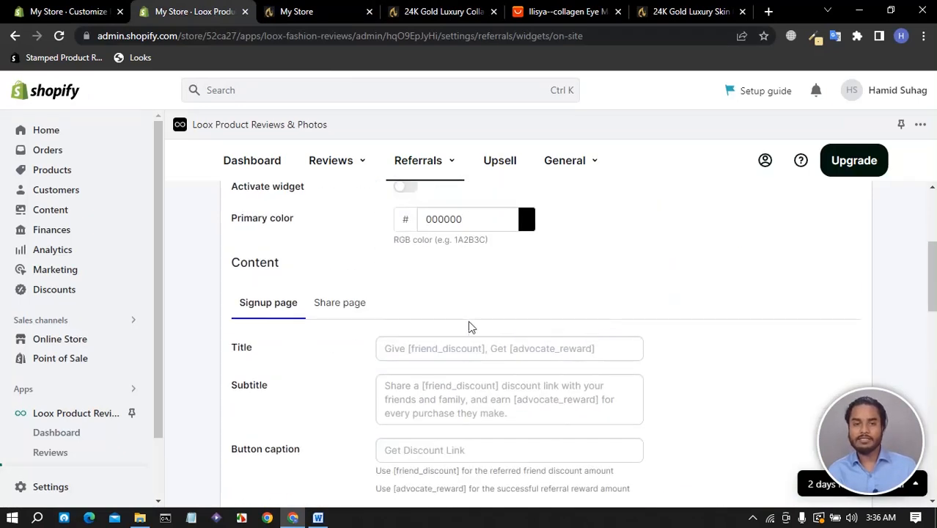
pyautogui.scroll(3, 465, 327)
pyautogui.scroll(-3, 492, 352)
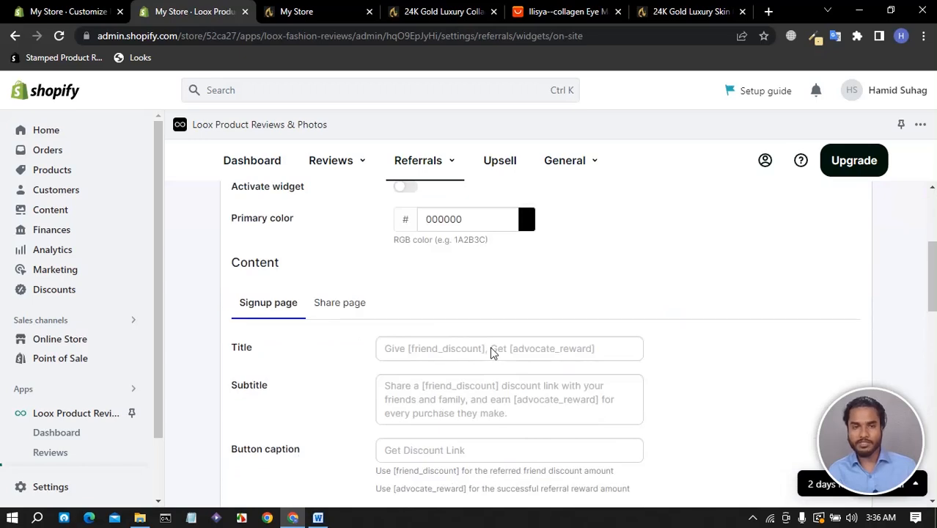
pyautogui.scroll(3, 491, 339)
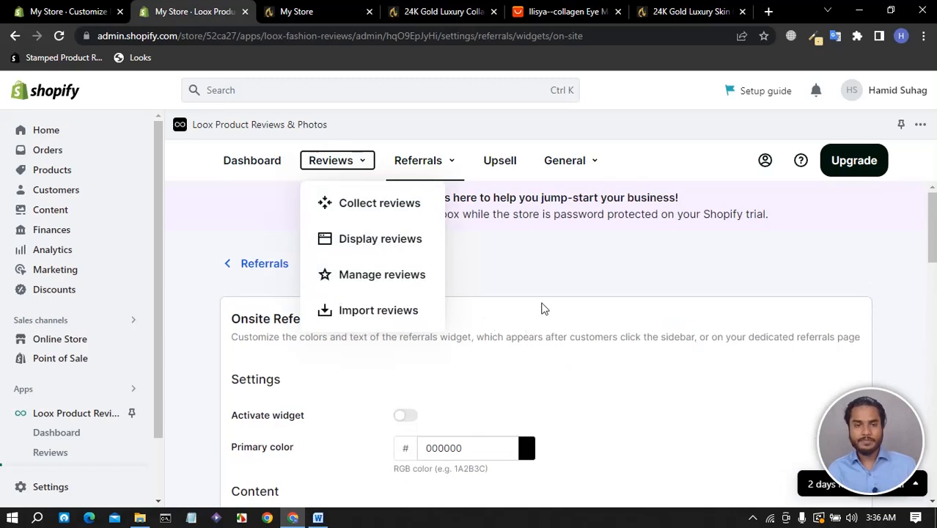
# Return to the live store's Home page and look over its product, Efficacy and image-with-text sections again.
pyautogui.click(305, 12)
pyautogui.scroll(-3, 553, 312)
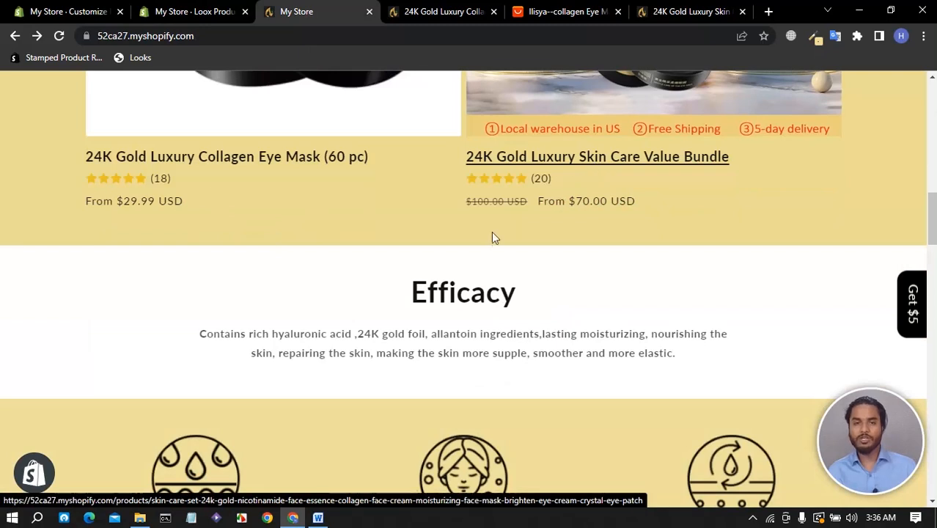
pyautogui.scroll(-8, 394, 278)
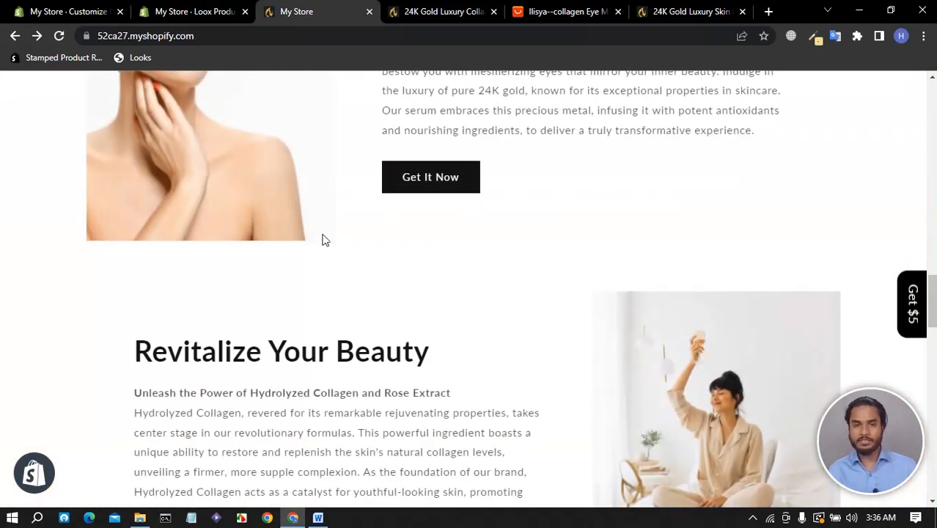
pyautogui.scroll(3, 506, 308)
pyautogui.scroll(-3, 489, 328)
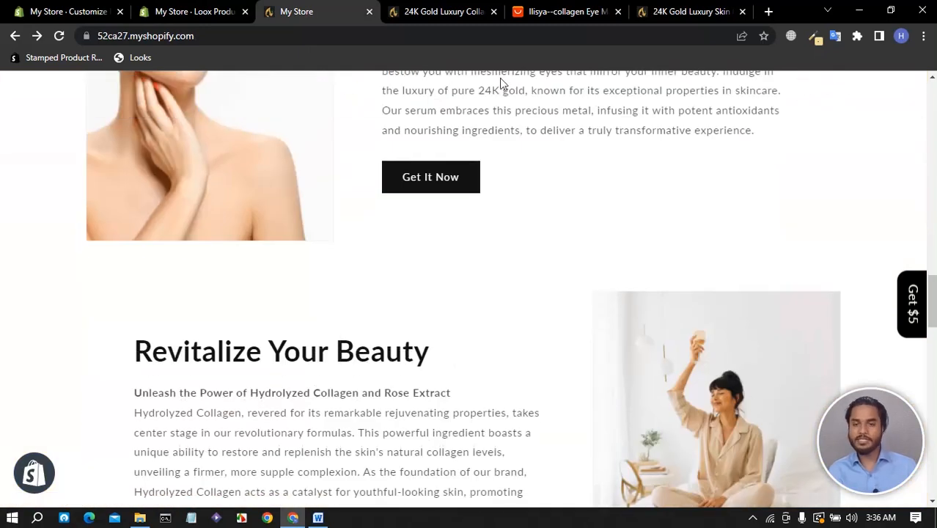
pyautogui.scroll(-5, 371, 230)
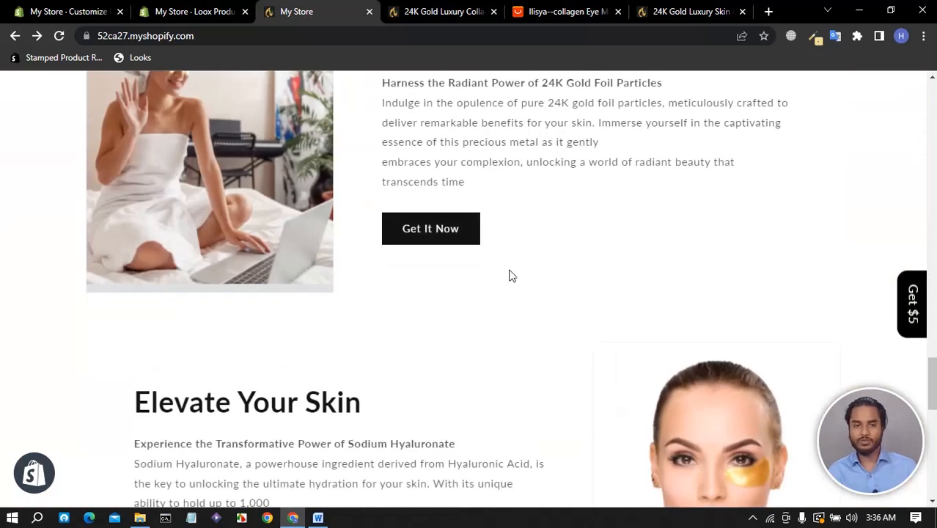
pyautogui.scroll(10, 507, 279)
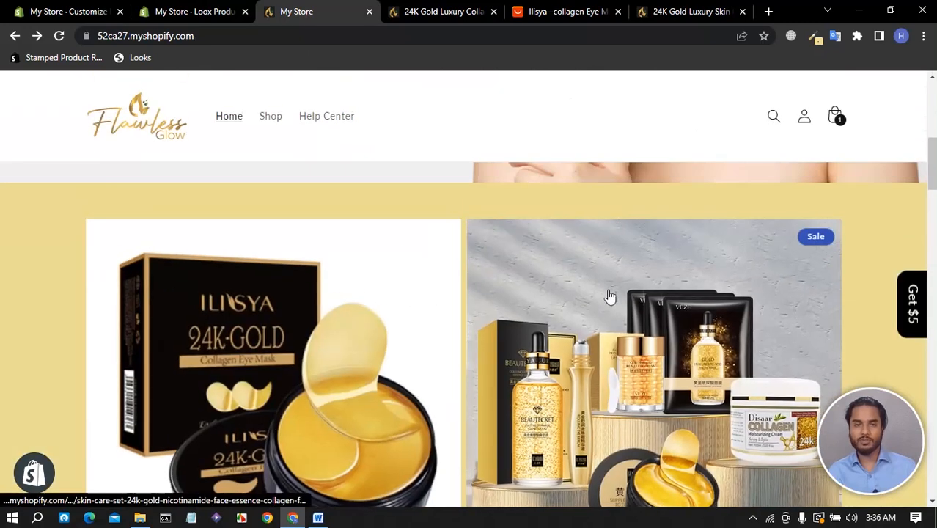
# Examine the rest of the live Home page, from the product cards through the ingredient sections to the email signup and footer.
pyautogui.scroll(-2, 607, 296)
pyautogui.scroll(-5, 354, 360)
pyautogui.scroll(-5, 358, 353)
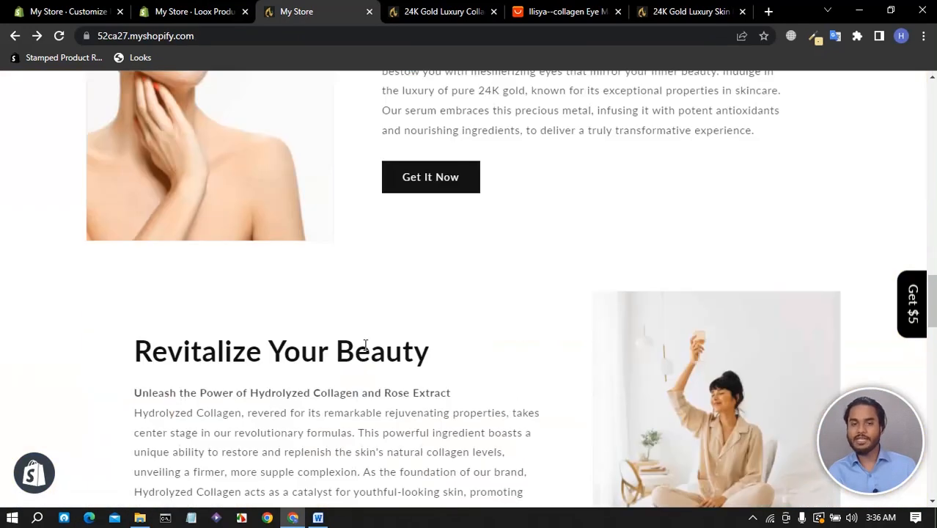
pyautogui.scroll(-5, 366, 342)
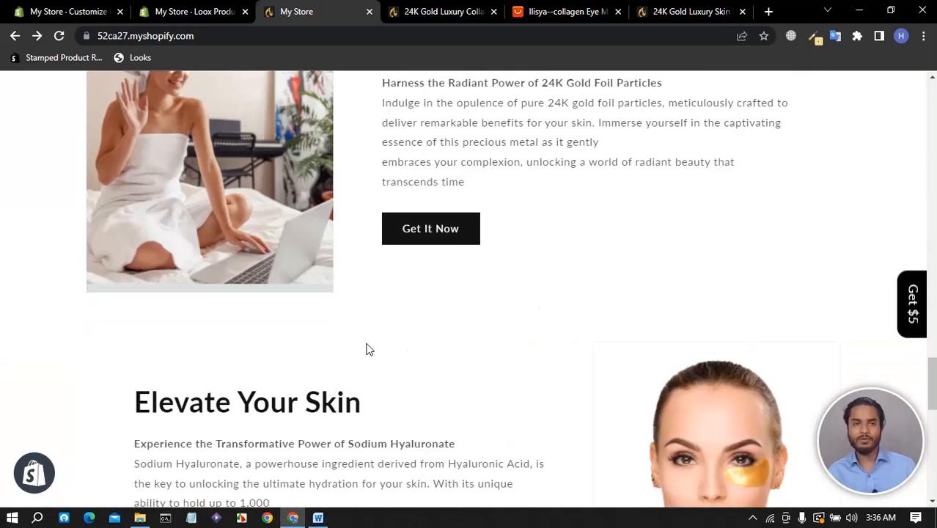
pyautogui.click(442, 10)
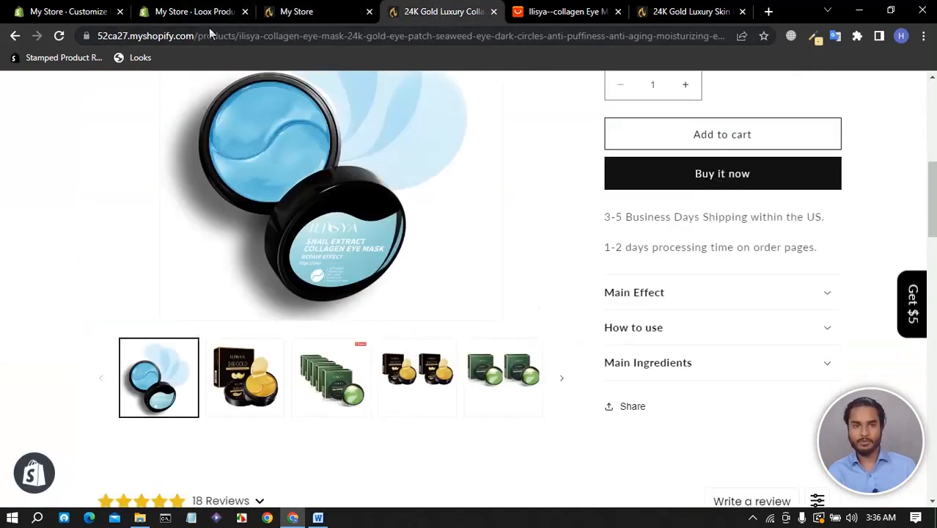
pyautogui.click(196, 11)
pyautogui.click(297, 11)
pyautogui.scroll(-3, 165, 242)
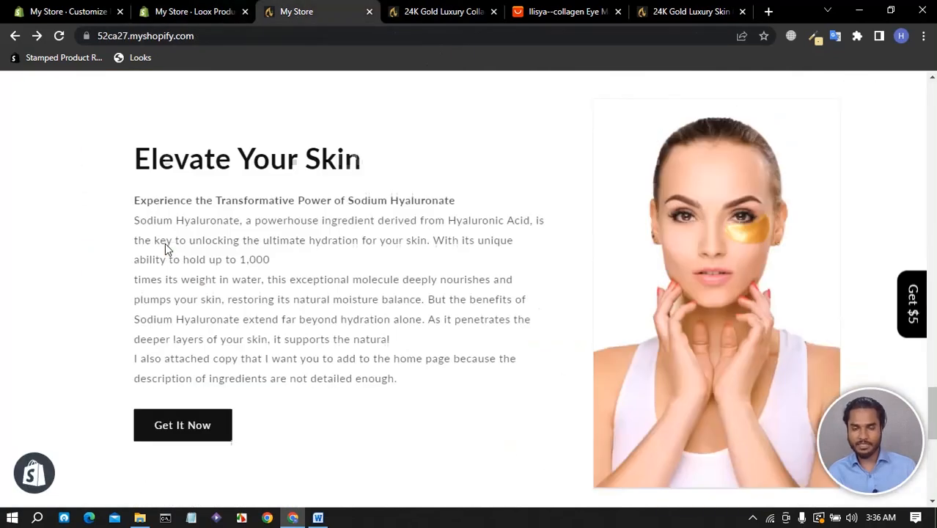
pyautogui.scroll(-10, 165, 242)
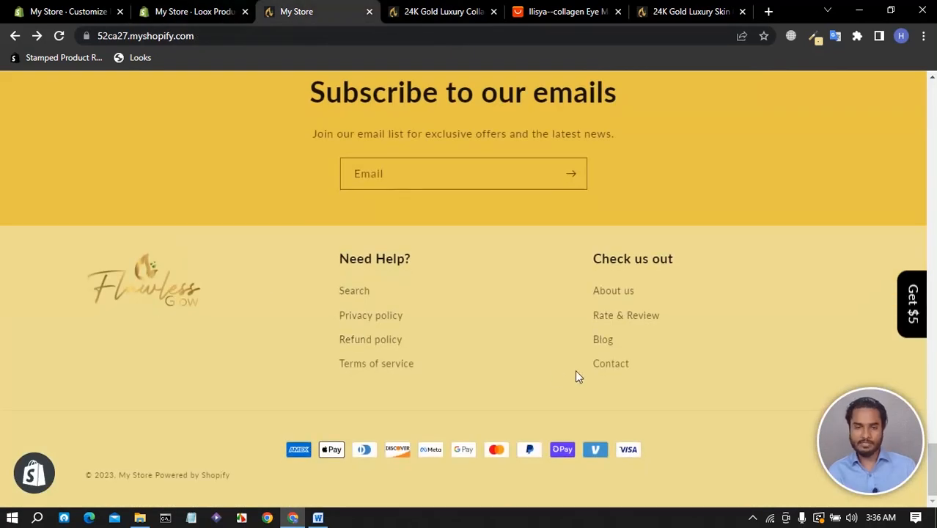
# Look through the live Home page once more, covering the hero banner, product cards, Efficacy section and footer.
pyautogui.scroll(15, 151, 299)
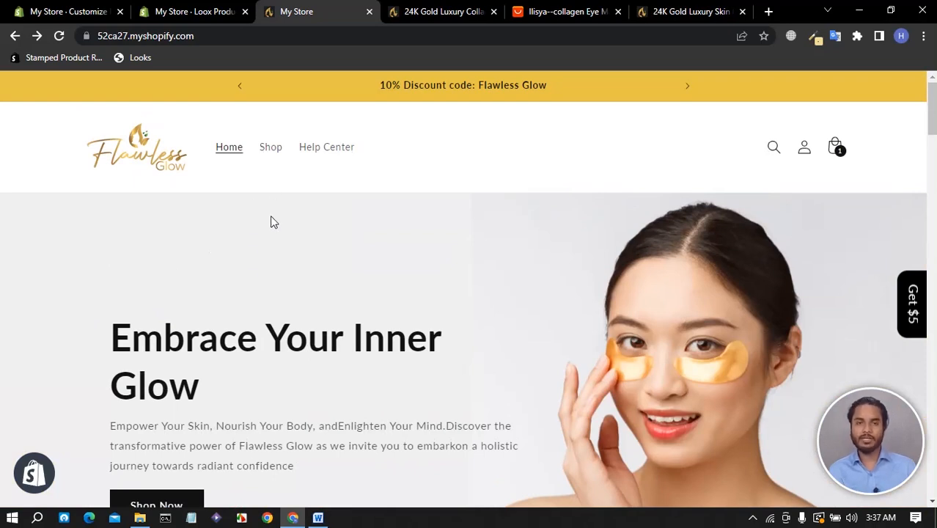
pyautogui.scroll(-10, 67, 269)
pyautogui.scroll(-15, 80, 267)
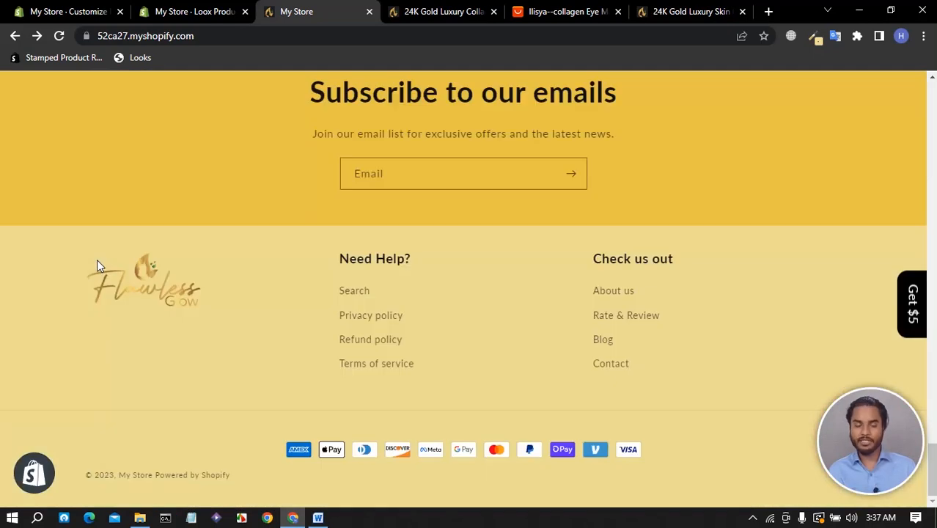
pyautogui.scroll(12, 97, 260)
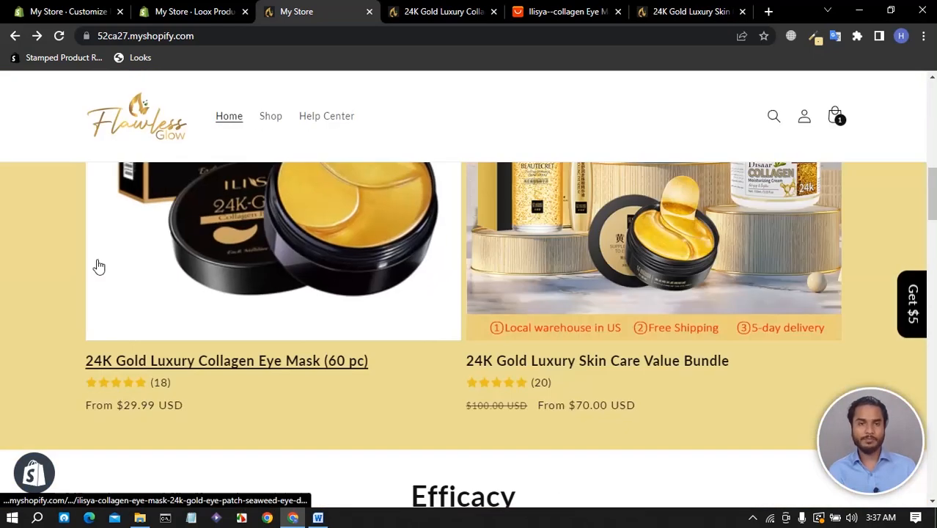
pyautogui.scroll(3, 99, 266)
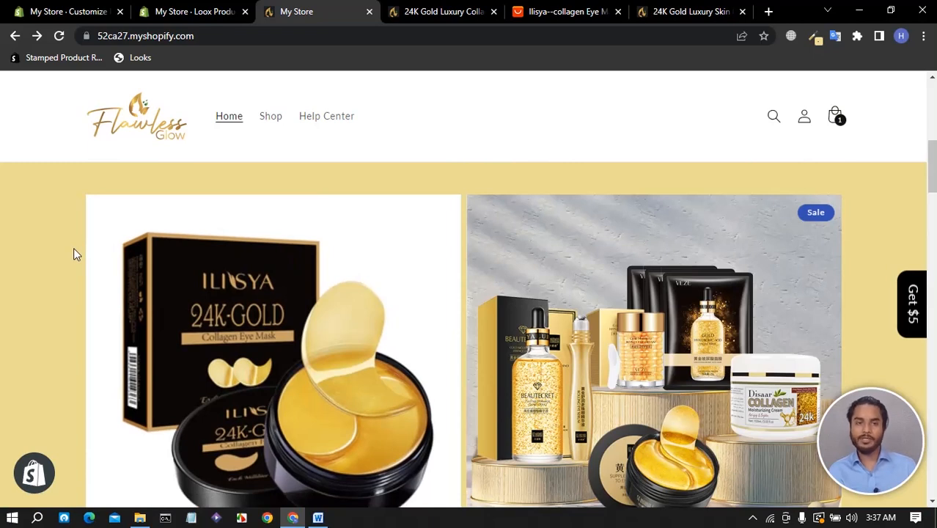
pyautogui.scroll(10, 76, 270)
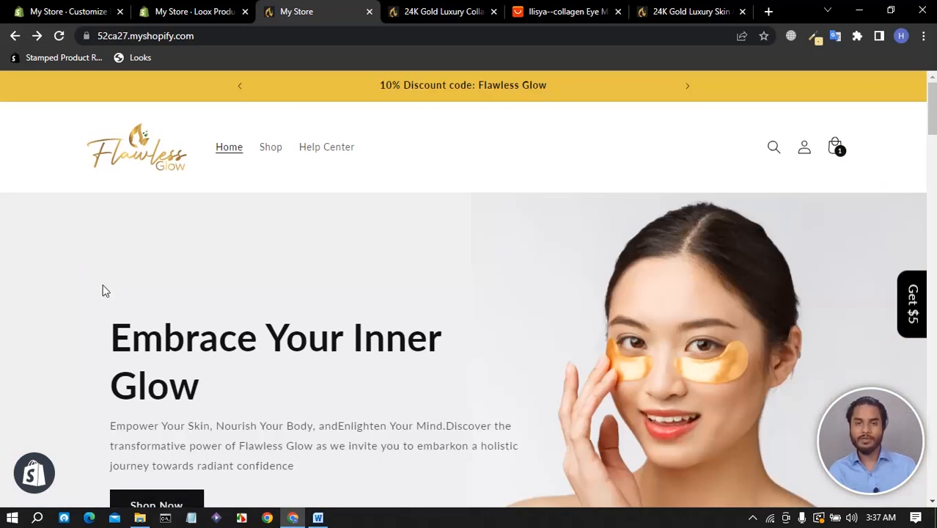
pyautogui.scroll(-7, 435, 270)
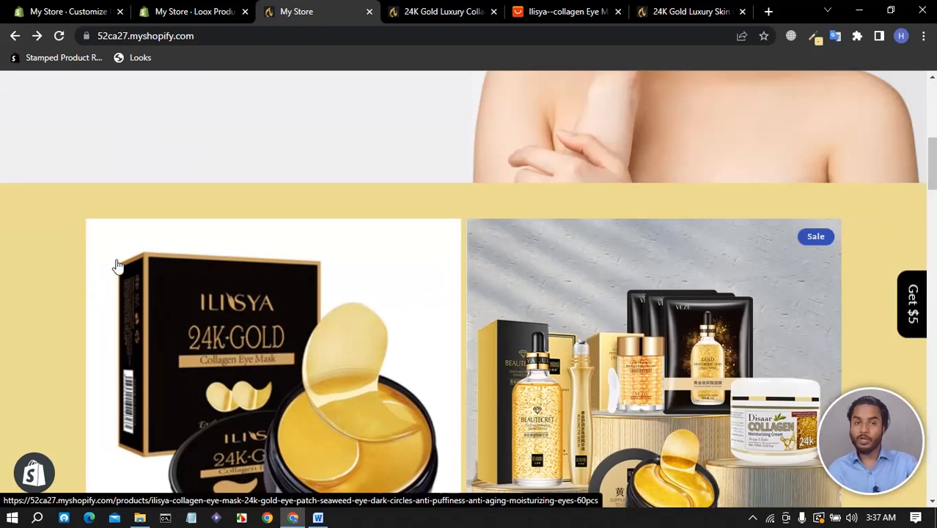
pyautogui.scroll(-6, 206, 239)
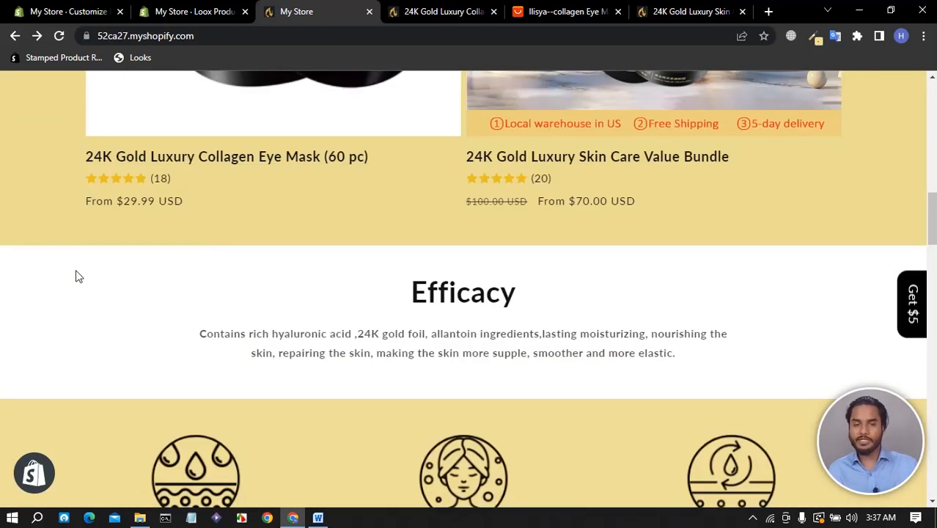
pyautogui.scroll(-6, 79, 276)
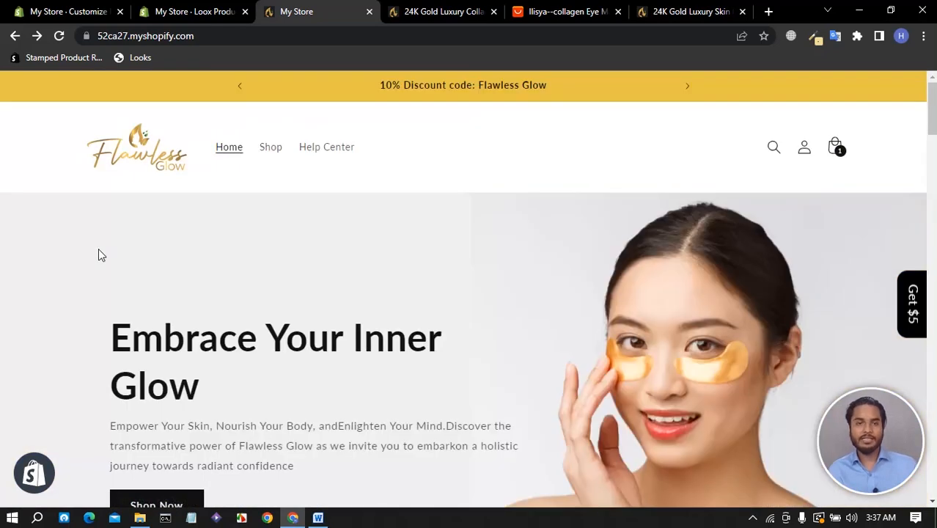
pyautogui.scroll(-5, 101, 255)
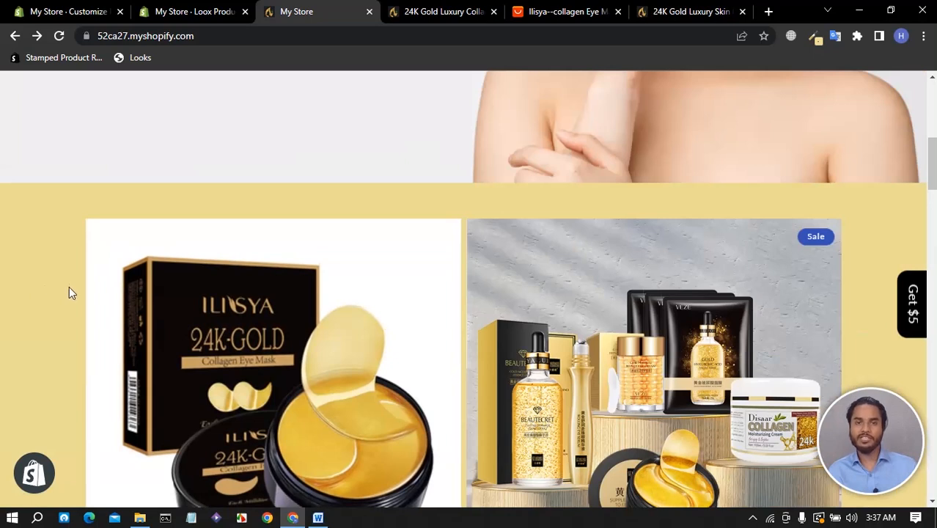
# Search Google for "shopify theme store" in a new browser tab.
pyautogui.click(767, 13)
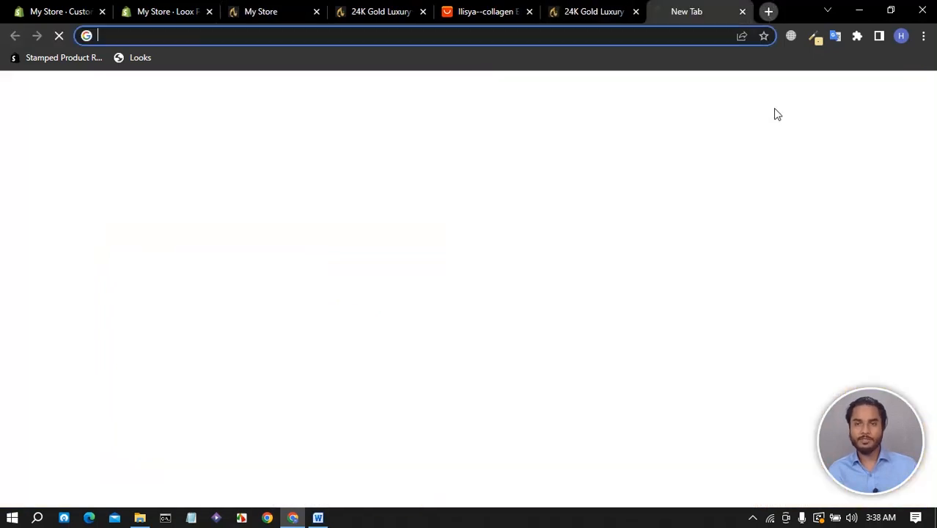
pyautogui.write('shop')
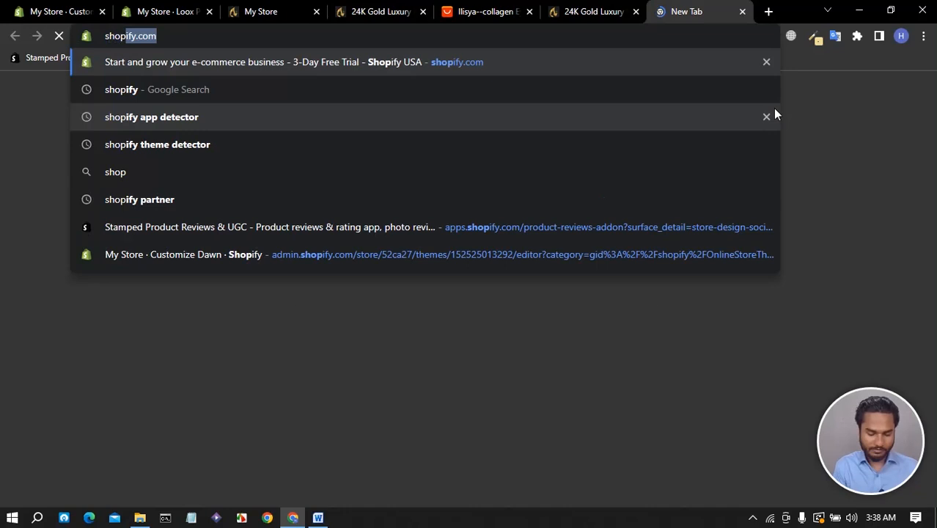
pyautogui.click(270, 40)
pyautogui.press('BackSpace')
pyautogui.press('BackSpace')
pyautogui.press('BackSpace')
pyautogui.press('BackSpace')
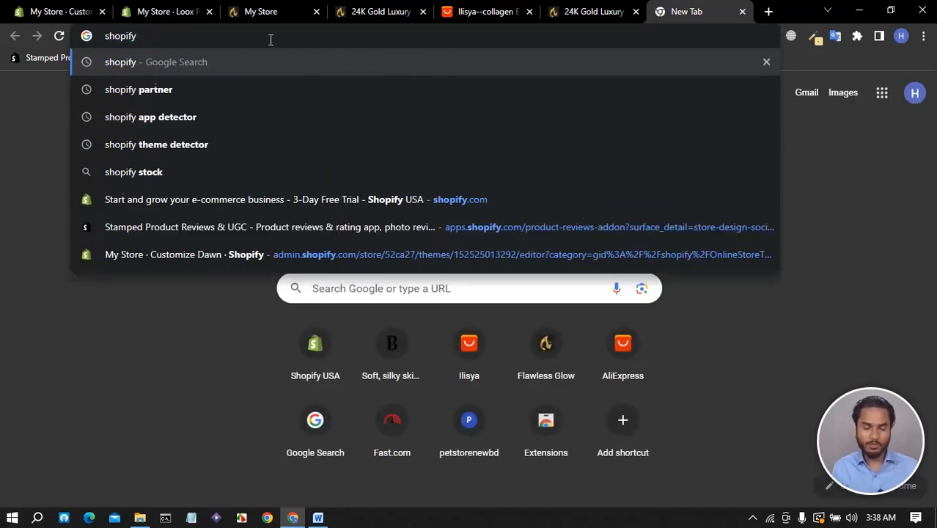
pyautogui.write('the')
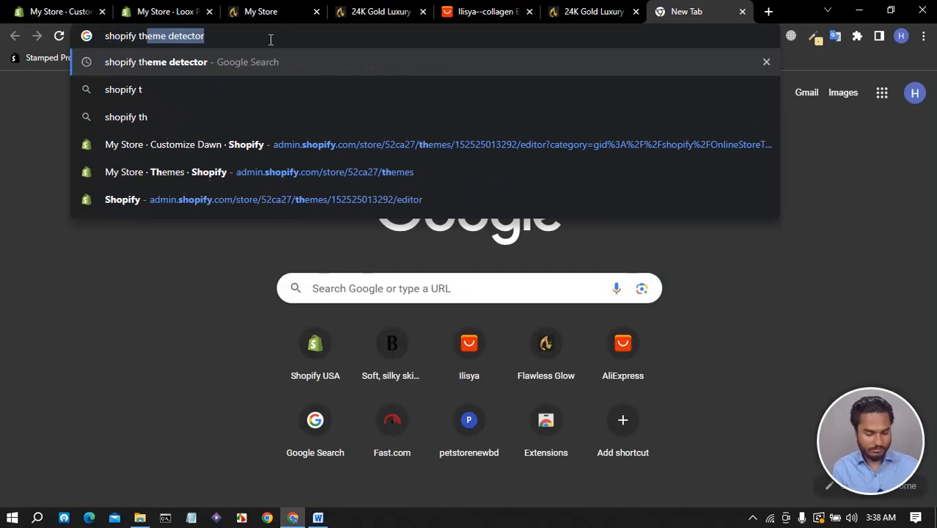
pyautogui.write('me store')
pyautogui.press('Return')
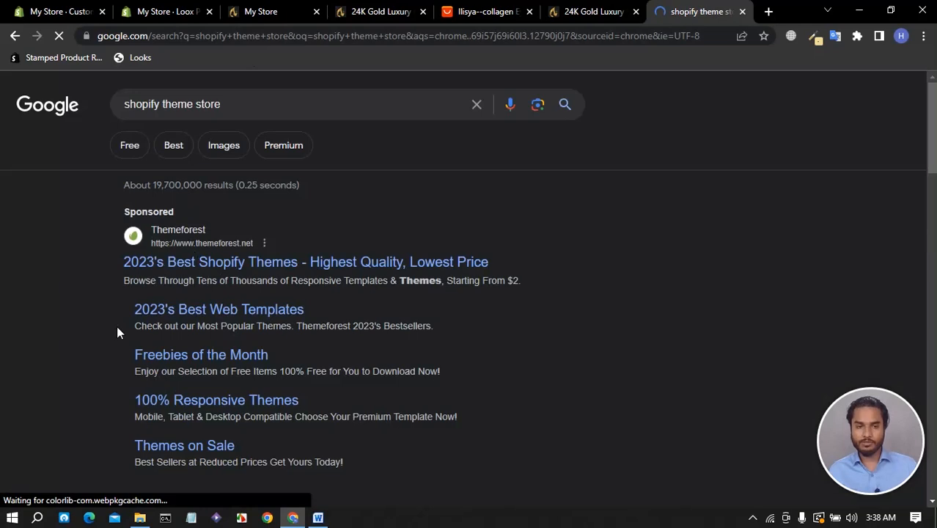
# Open the Shopify Theme Store from the search results and go to its listing of all themes.
pyautogui.scroll(-4, 117, 332)
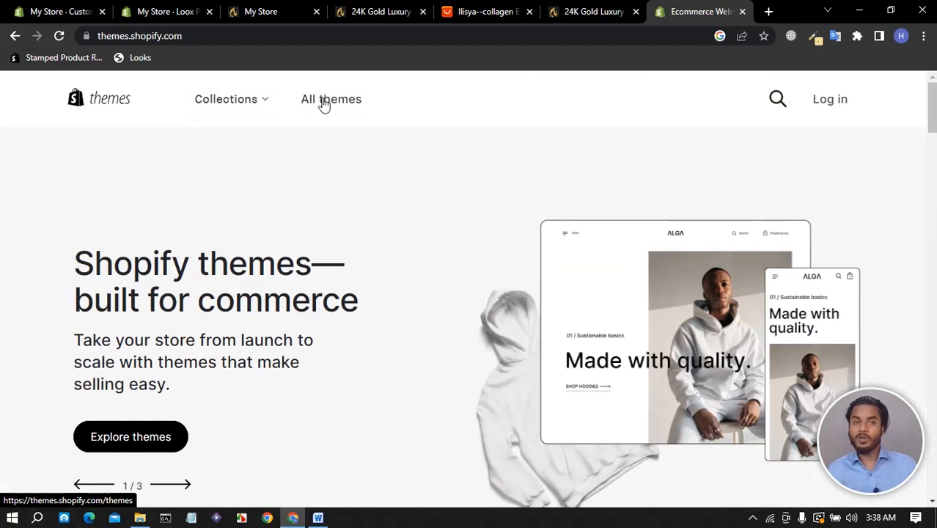
pyautogui.click(324, 104)
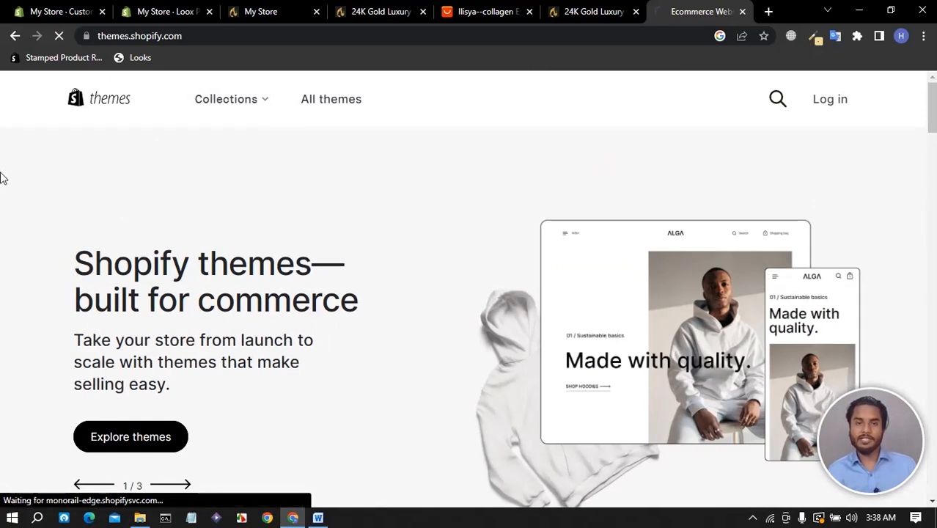
# Look over the theme cards and their prices, filter the listing to Free themes and browse the filtered themes.
pyautogui.scroll(-5, 419, 271)
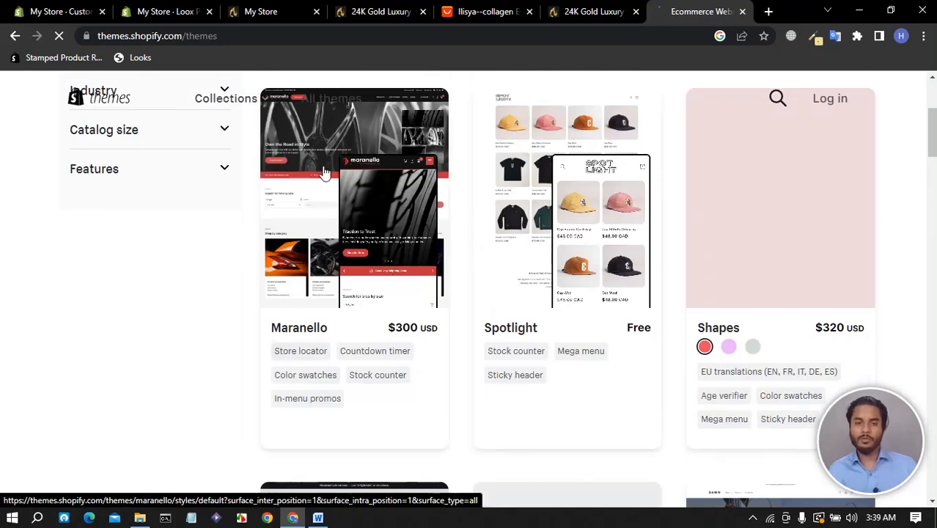
pyautogui.scroll(3, 220, 228)
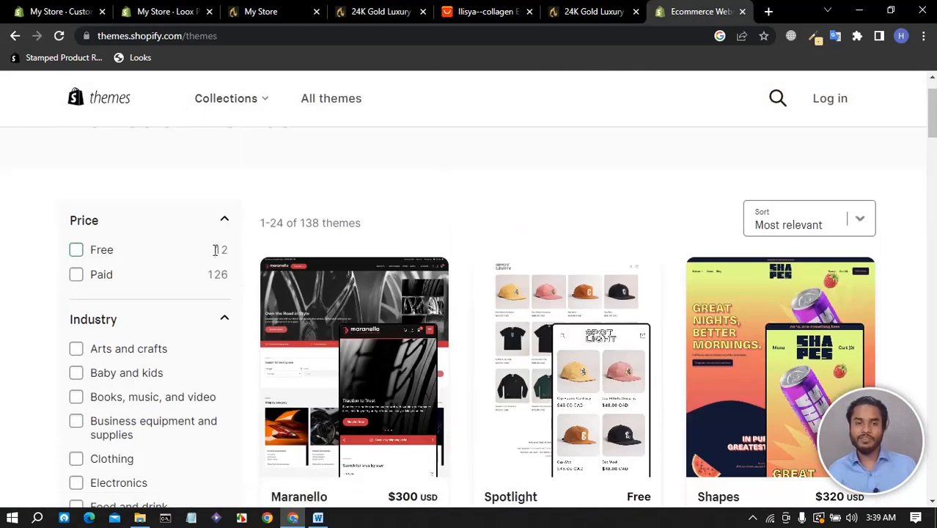
pyautogui.scroll(-3, 509, 347)
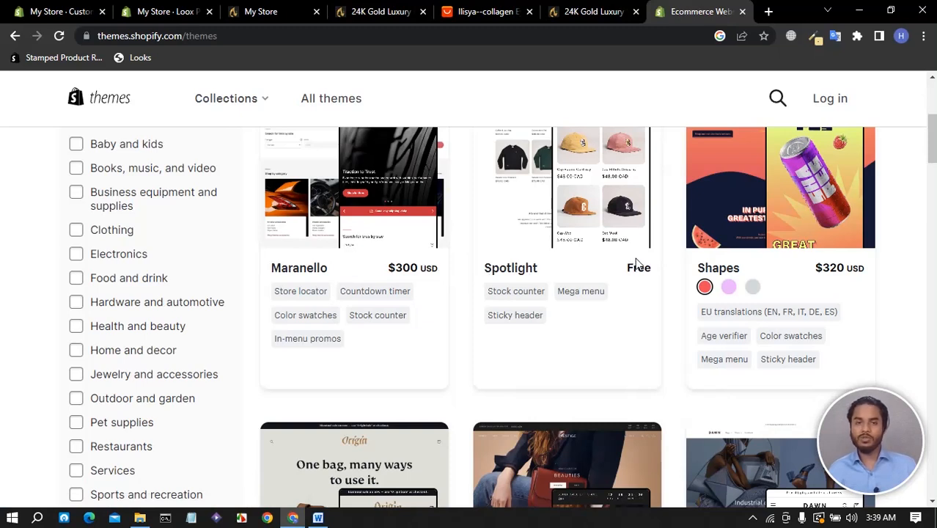
pyautogui.scroll(3, 563, 297)
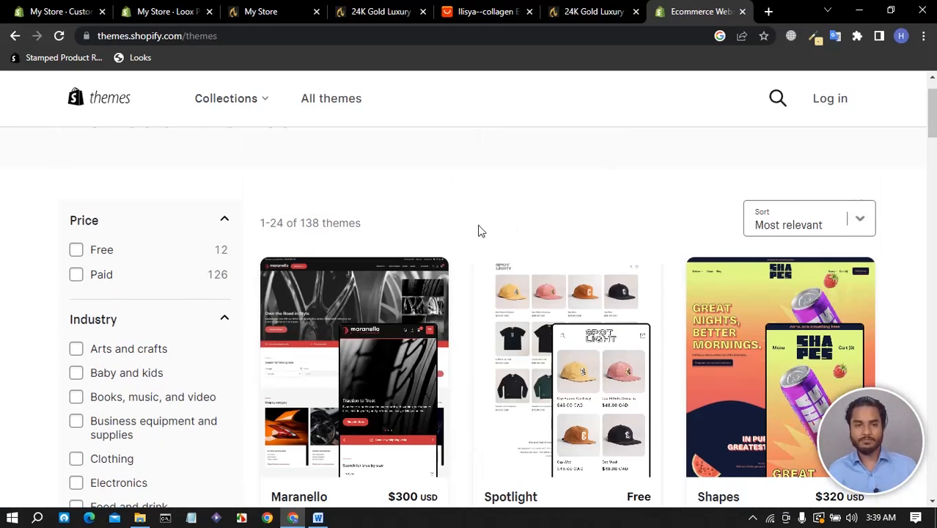
pyautogui.scroll(-3, 477, 234)
pyautogui.scroll(4, 115, 211)
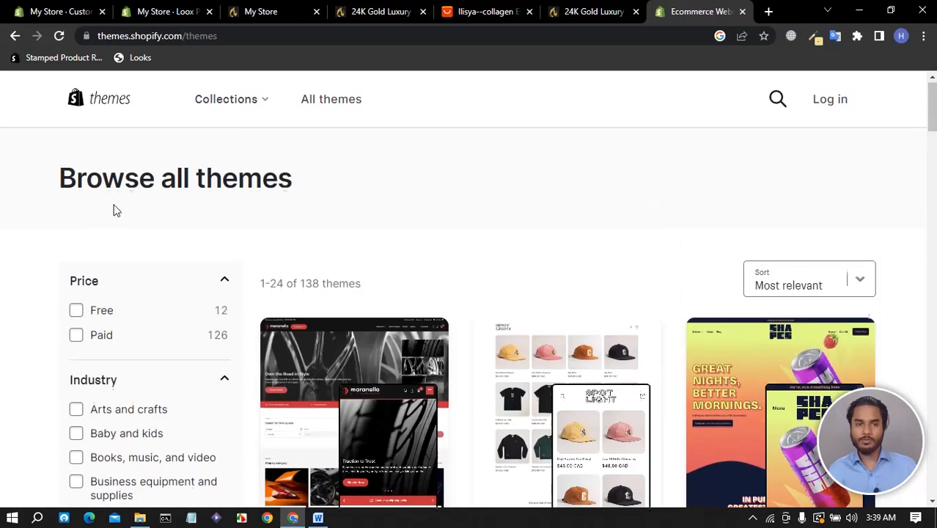
pyautogui.click(76, 310)
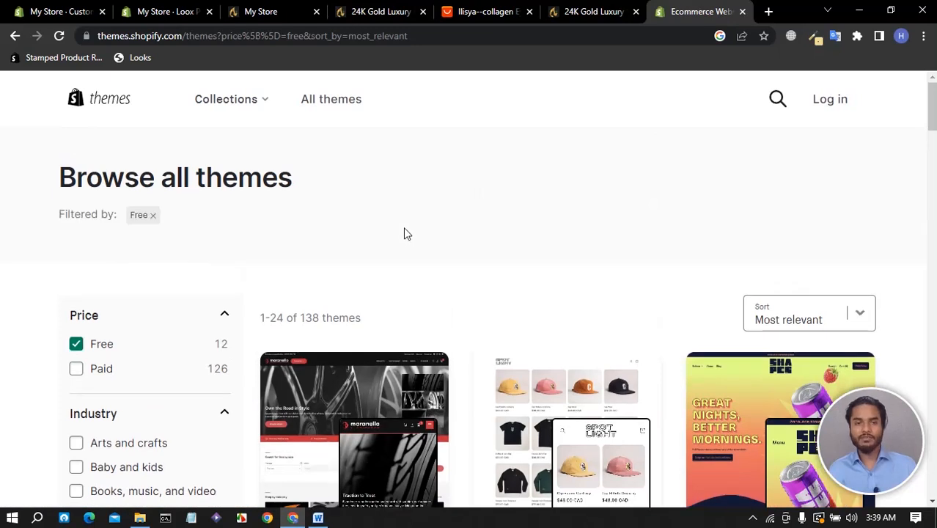
pyautogui.scroll(-3, 406, 233)
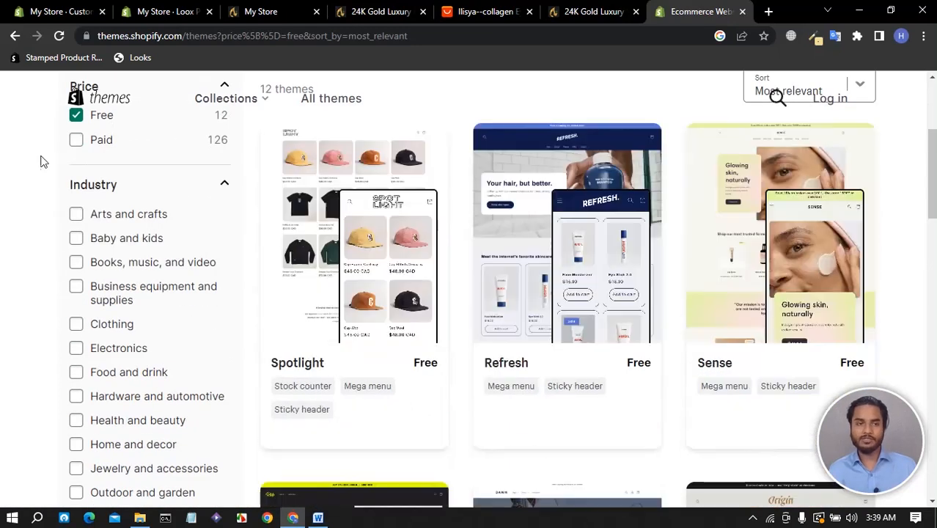